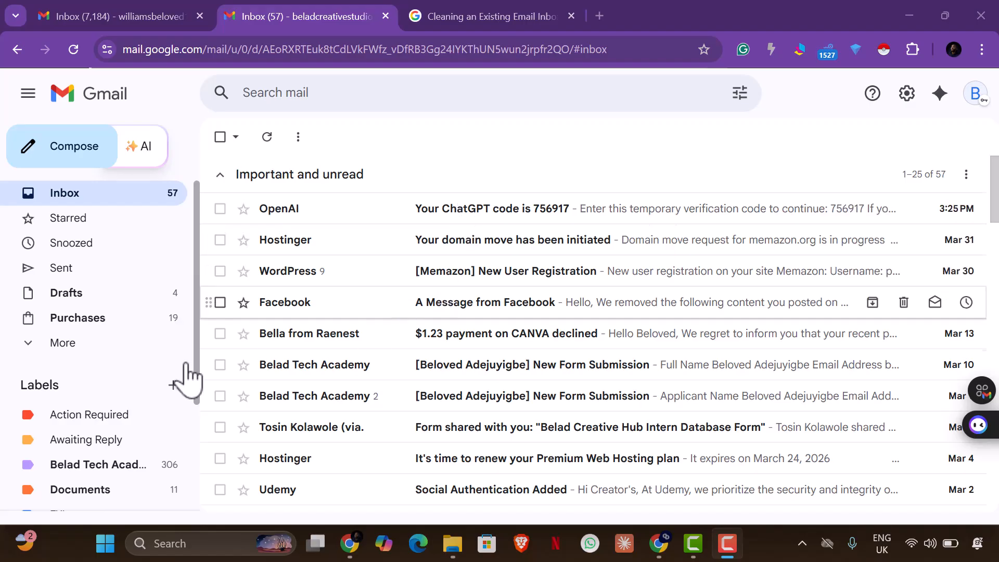
# Select the OpenAI verification code, Hostinger domain move, WordPress registration and Facebook messages
pyautogui.moveTo(196, 371); pyautogui.dragTo(199, 478)
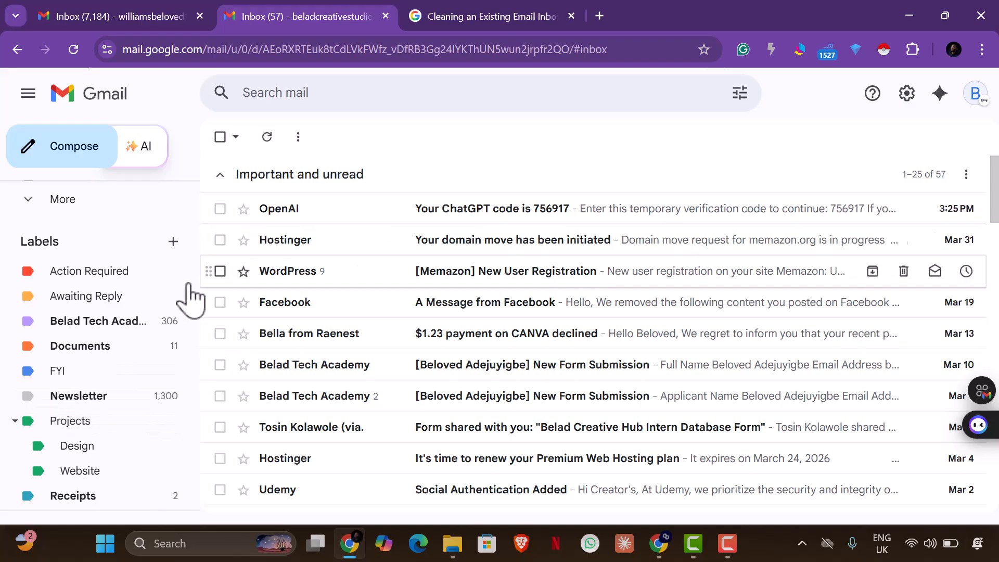
pyautogui.scroll(3, 172, 296)
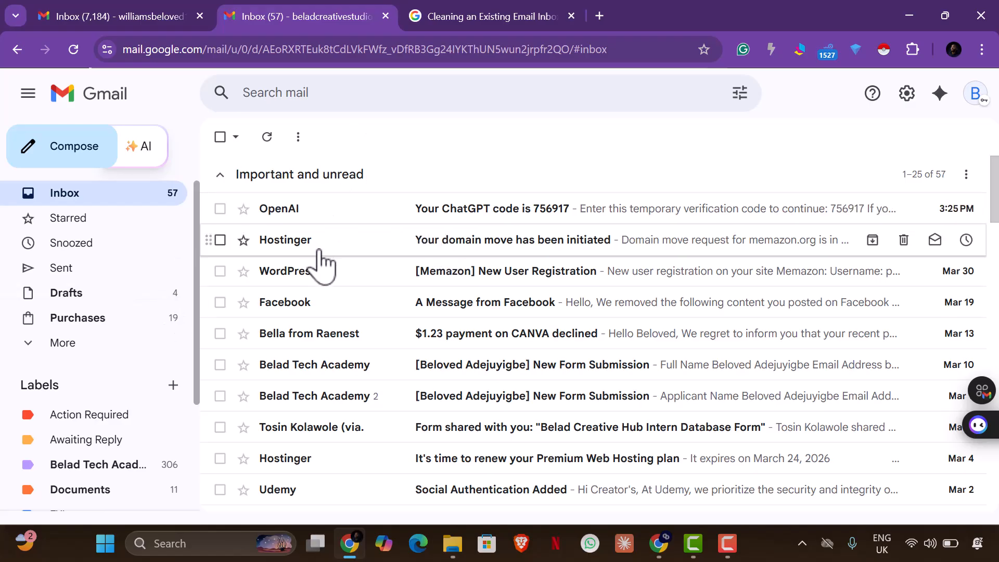
pyautogui.scroll(-2, 322, 263)
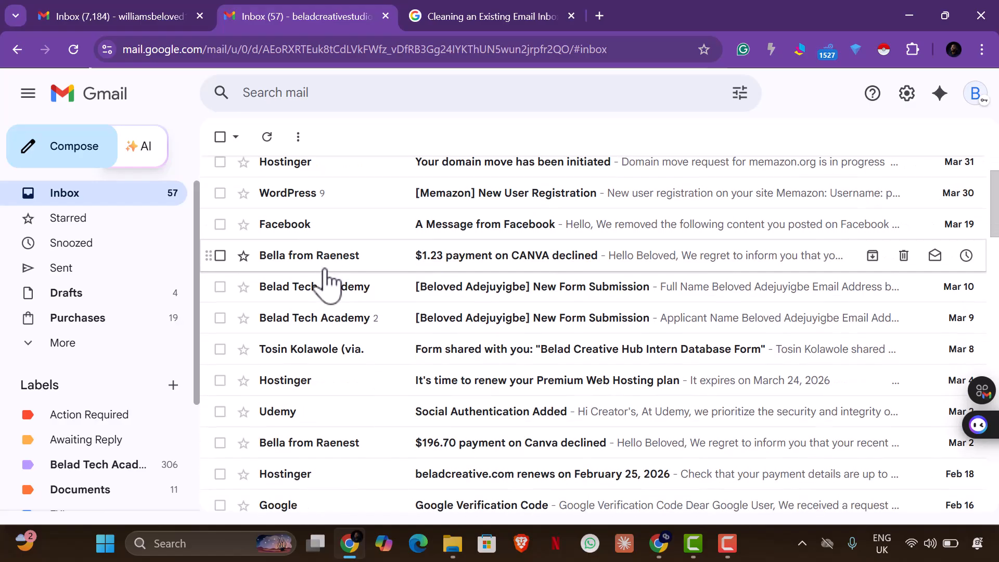
pyautogui.scroll(-7, 324, 271)
pyautogui.scroll(7, 324, 274)
pyautogui.scroll(2, 325, 284)
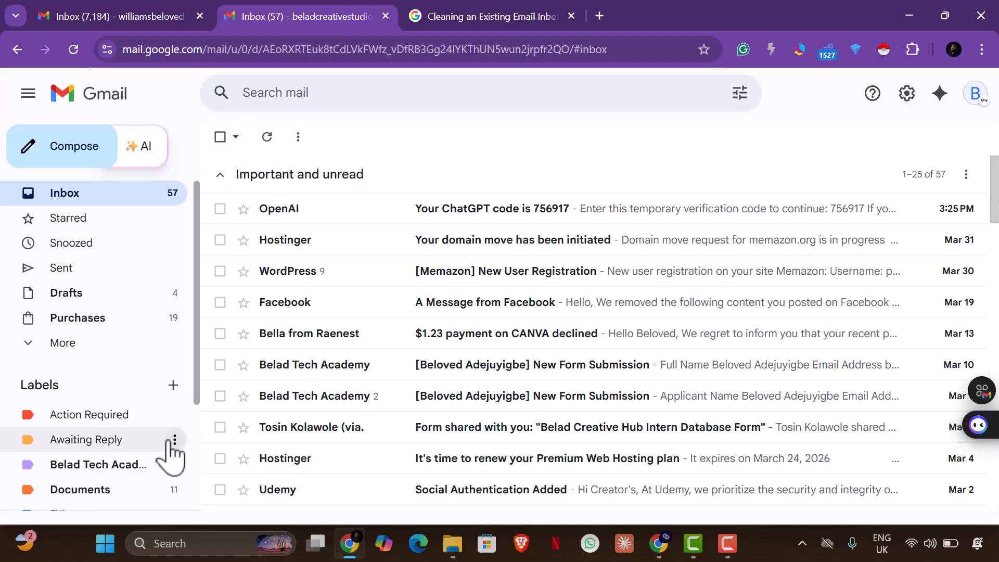
pyautogui.scroll(-2, 156, 445)
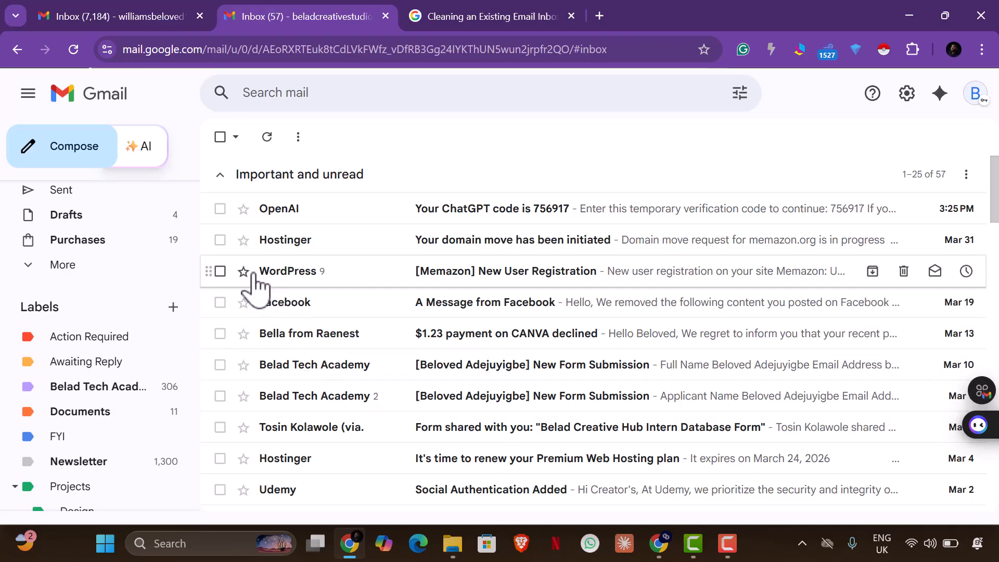
pyautogui.click(217, 210)
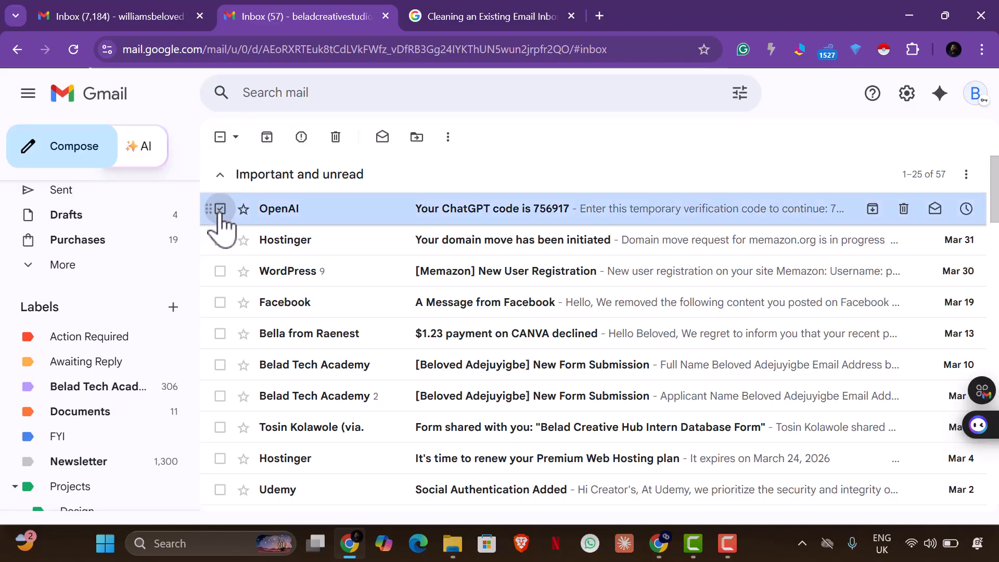
pyautogui.click(220, 240)
pyautogui.click(220, 271)
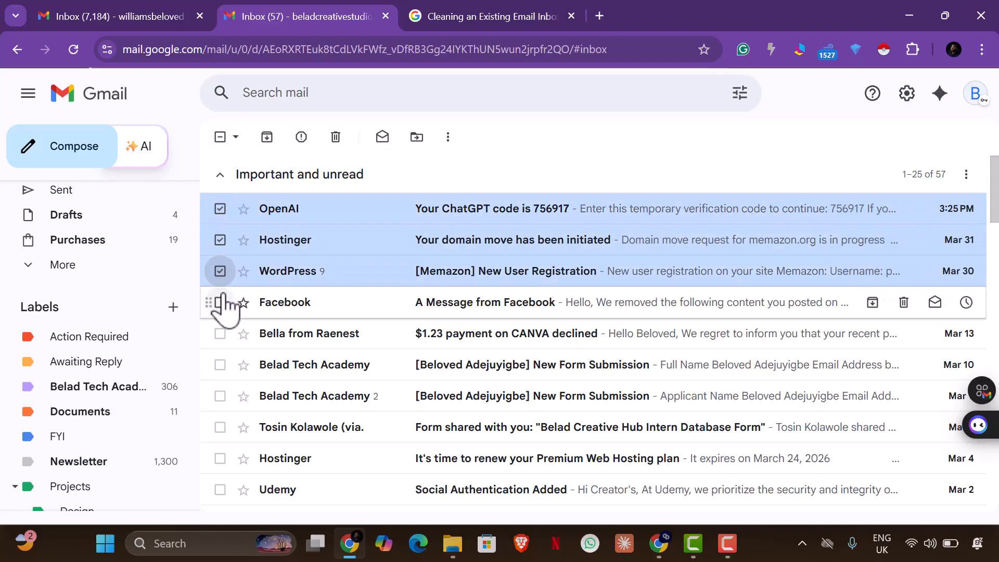
pyautogui.click(221, 303)
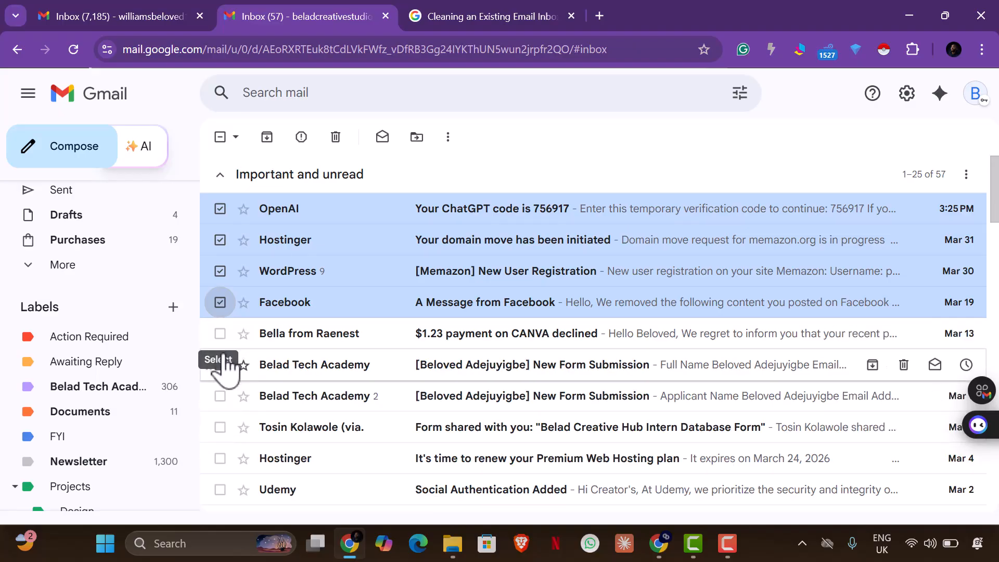
# Add both Belad Tech Academy form submissions and the hosting renewal reminder, leaving Udemy unselected
pyautogui.scroll(-1, 225, 391)
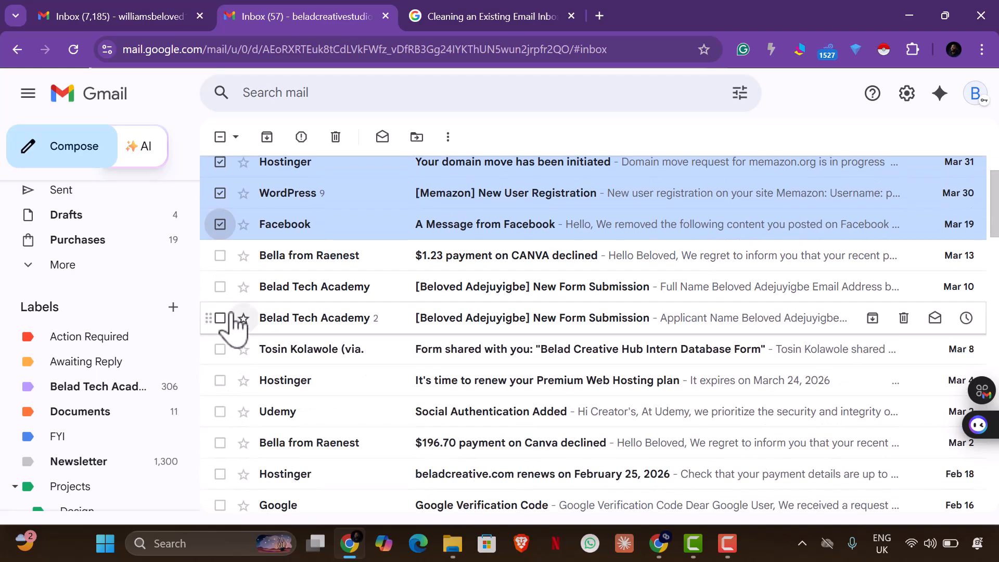
pyautogui.click(220, 288)
pyautogui.click(220, 318)
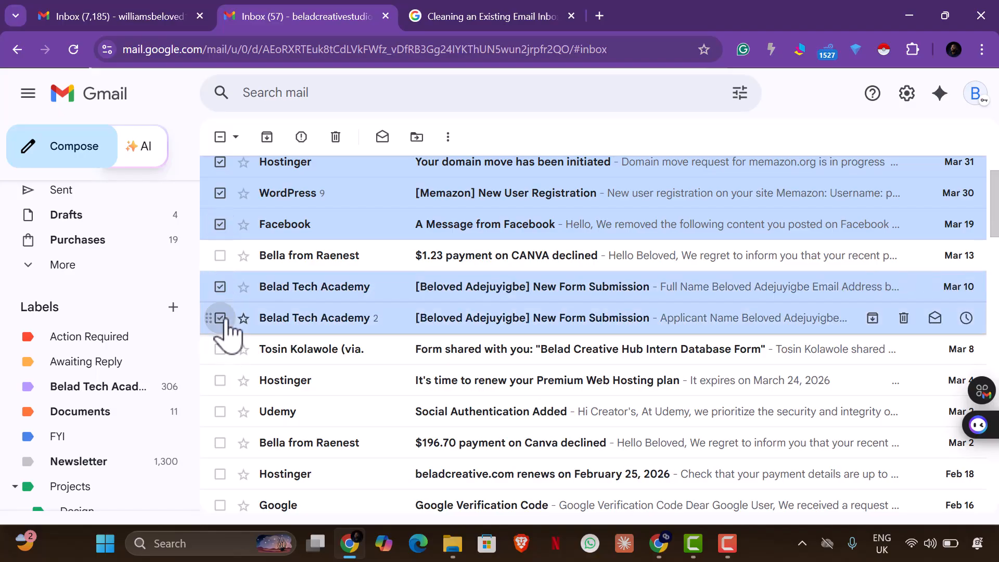
pyautogui.click(220, 381)
pyautogui.scroll(-2, 223, 385)
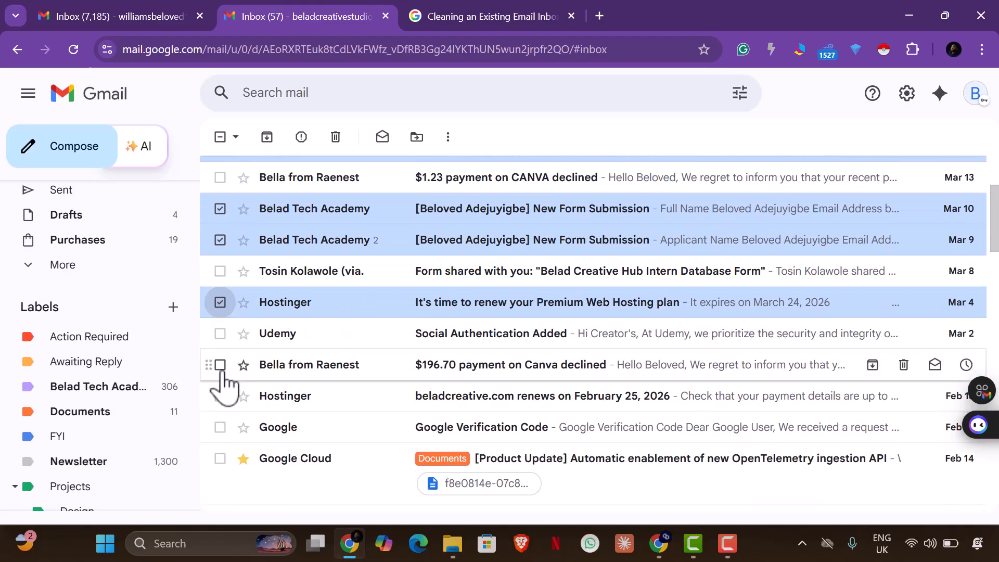
pyautogui.click(220, 334)
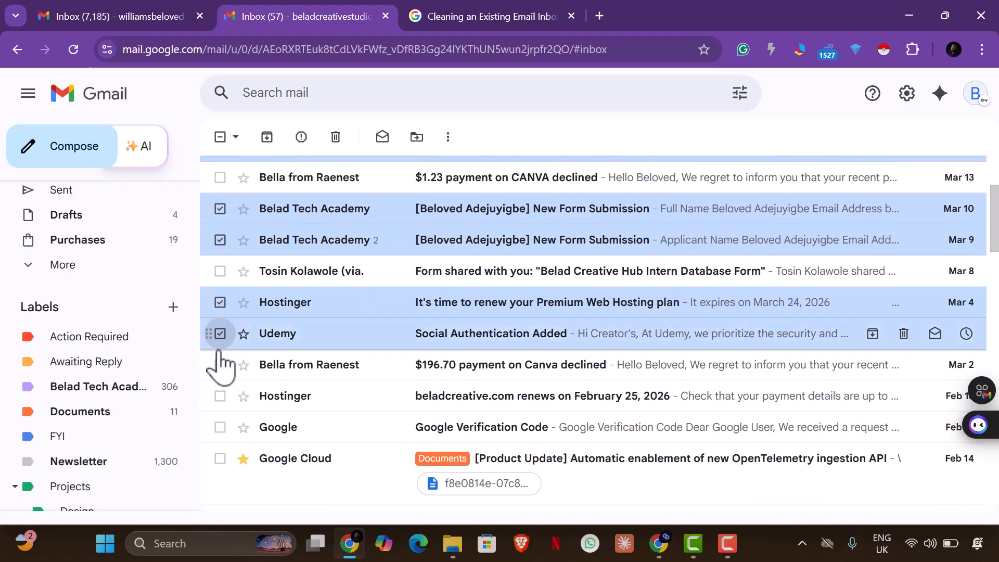
pyautogui.scroll(2, 219, 384)
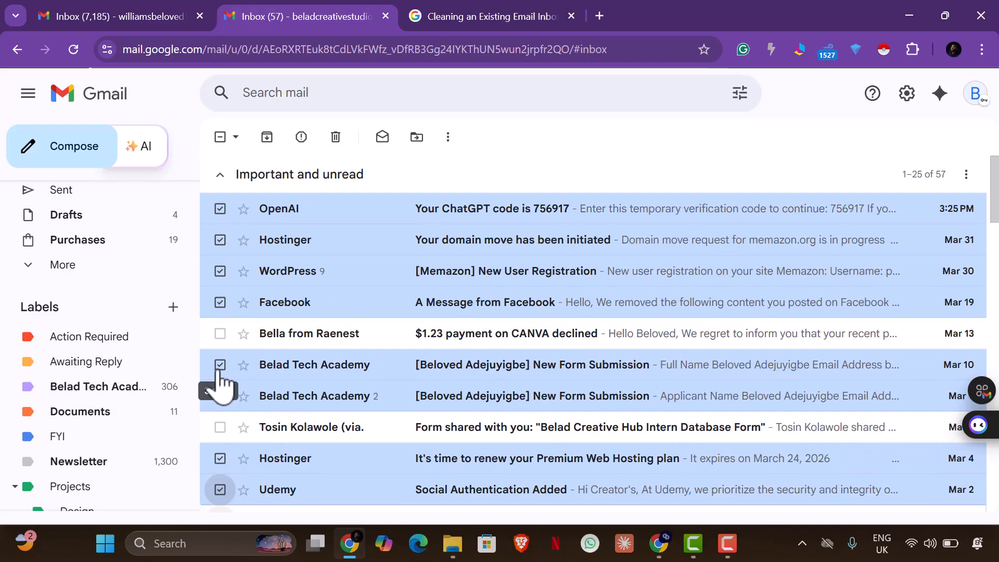
pyautogui.scroll(-2, 220, 384)
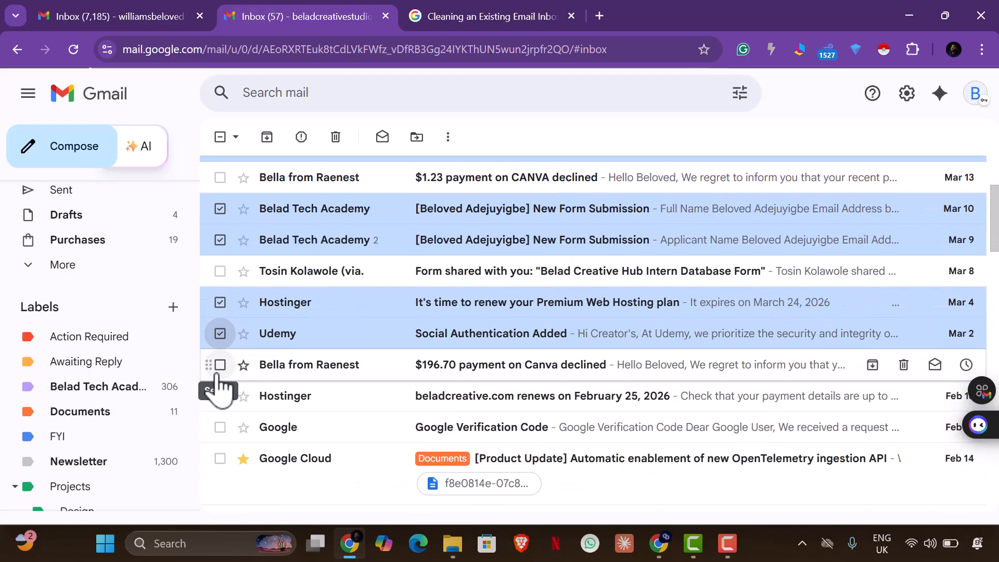
pyautogui.click(219, 334)
# Add the $196.70 Canva decline, beladcreative.com renewal, Google code, PHPmail suspension, Raenest and YouTube messages
pyautogui.click(220, 365)
pyautogui.scroll(-3, 217, 400)
pyautogui.scroll(2, 213, 414)
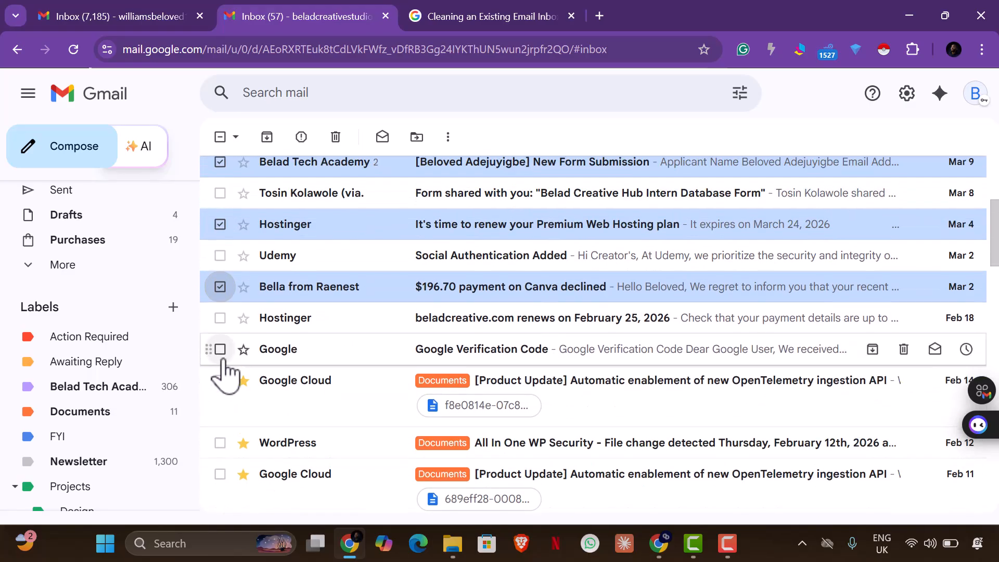
pyautogui.click(221, 319)
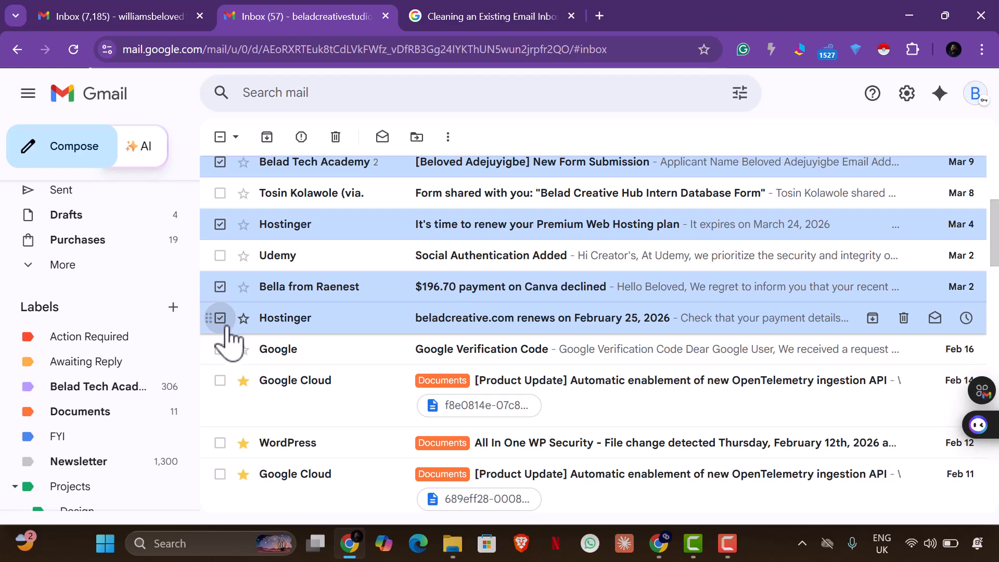
pyautogui.click(221, 350)
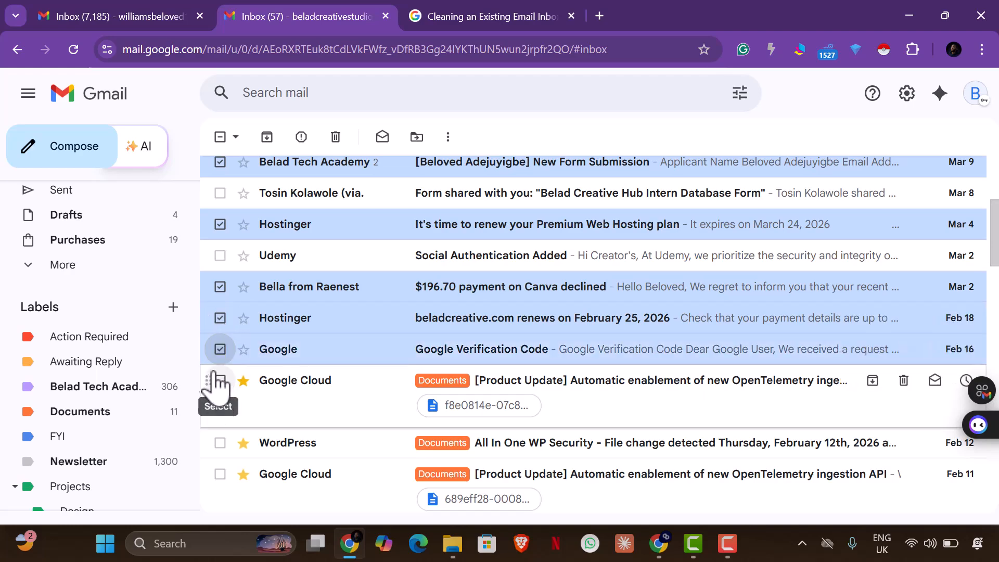
pyautogui.scroll(-3, 438, 445)
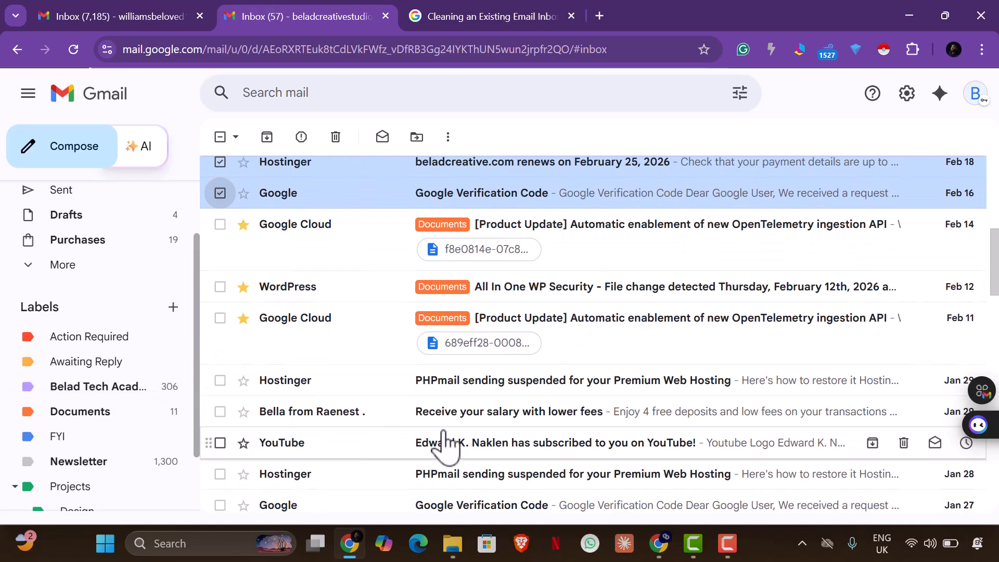
pyautogui.click(219, 382)
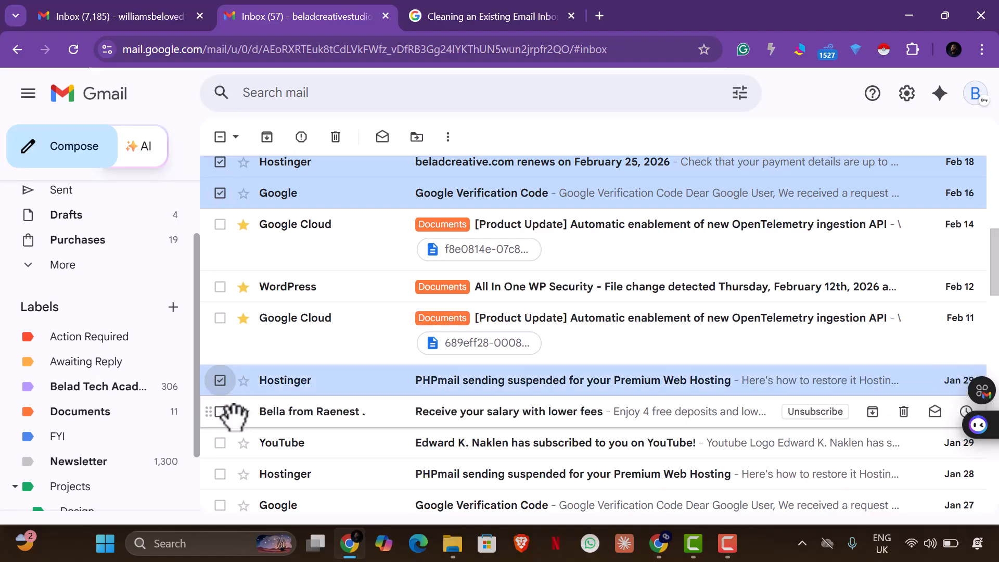
pyautogui.click(220, 414)
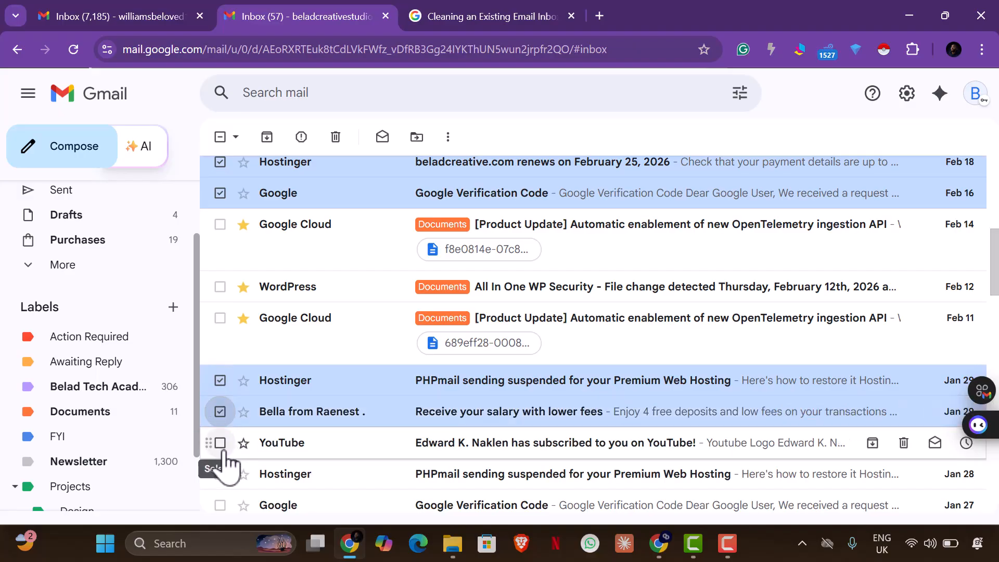
pyautogui.click(221, 447)
# Add the second PHPmail notice, Google codes, MEGA, WordPress registrations and the January security alert
pyautogui.scroll(-1, 229, 460)
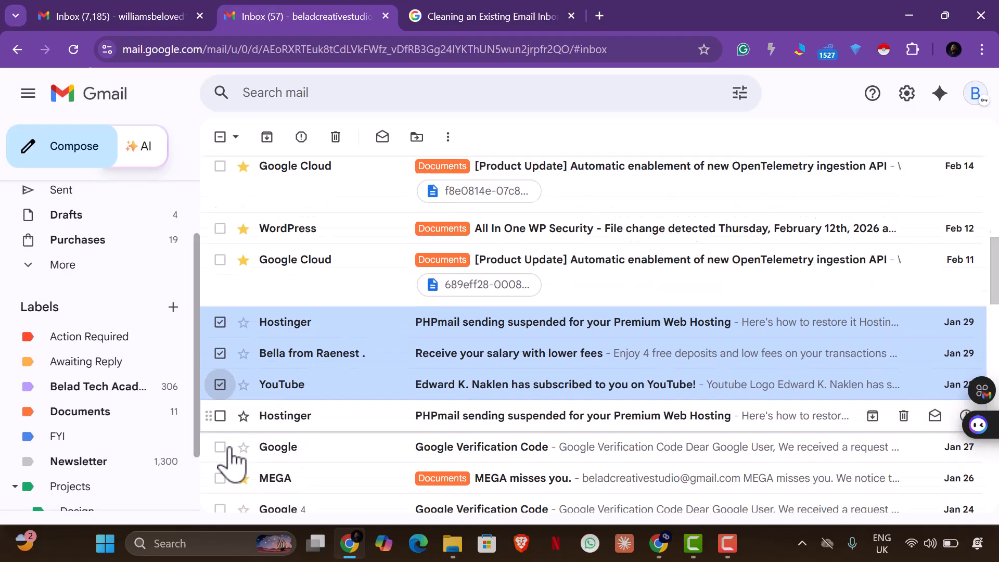
pyautogui.click(220, 396)
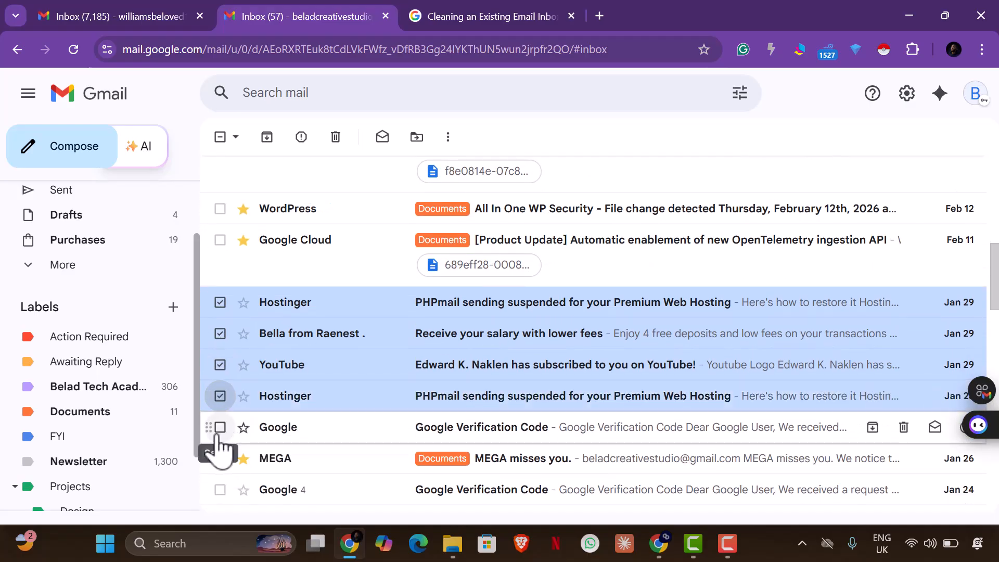
pyautogui.click(220, 429)
pyautogui.scroll(-3, 236, 457)
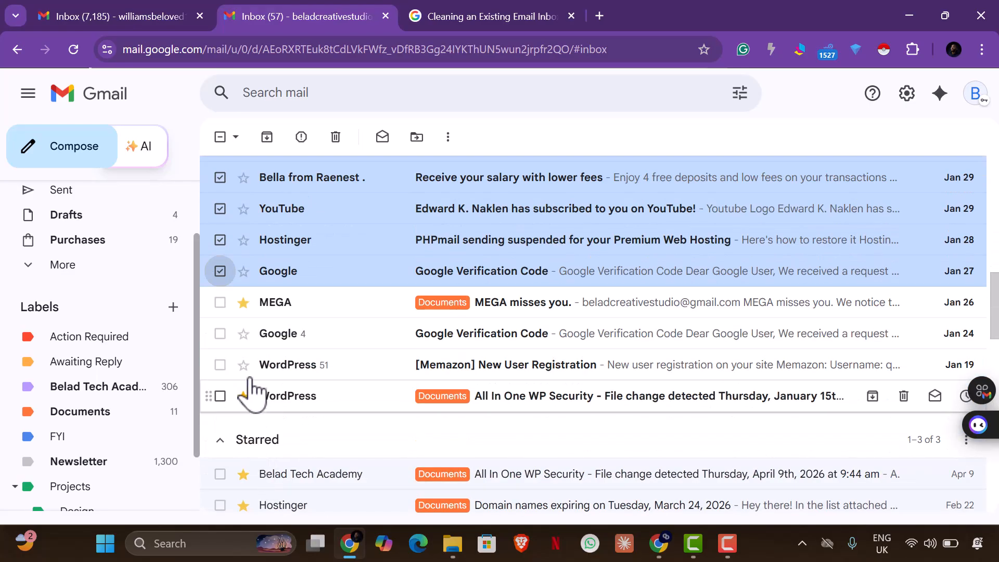
pyautogui.click(219, 303)
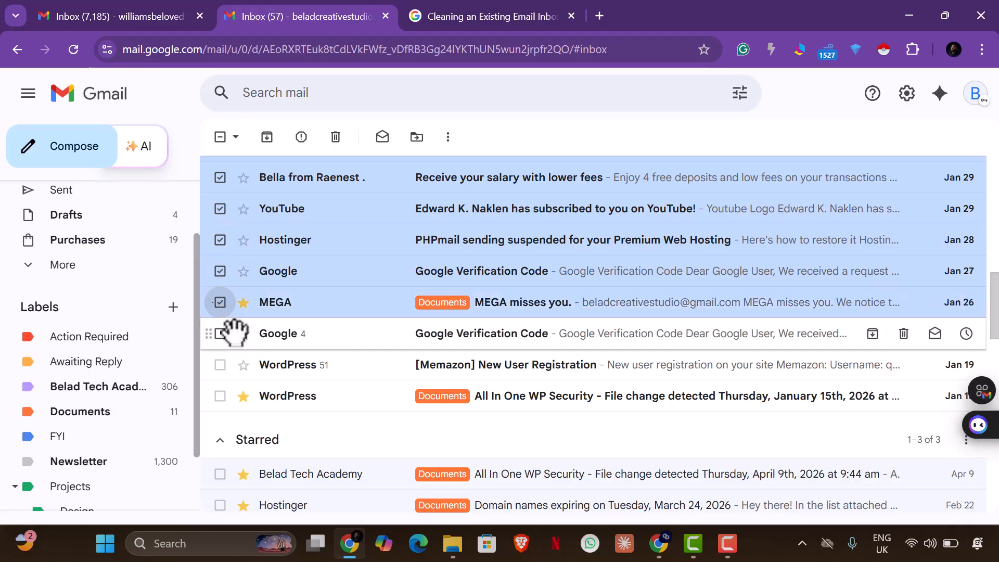
pyautogui.click(221, 334)
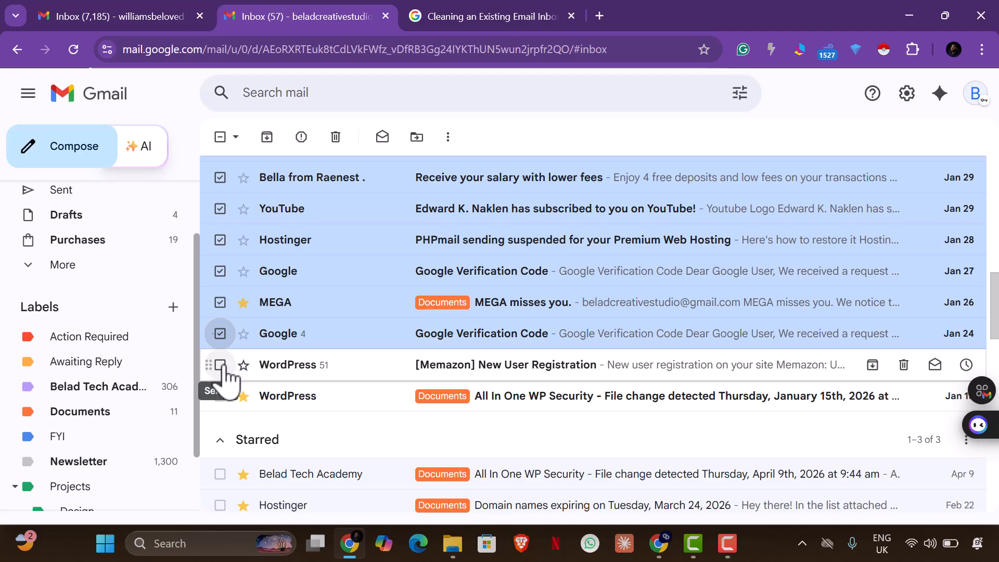
pyautogui.click(220, 365)
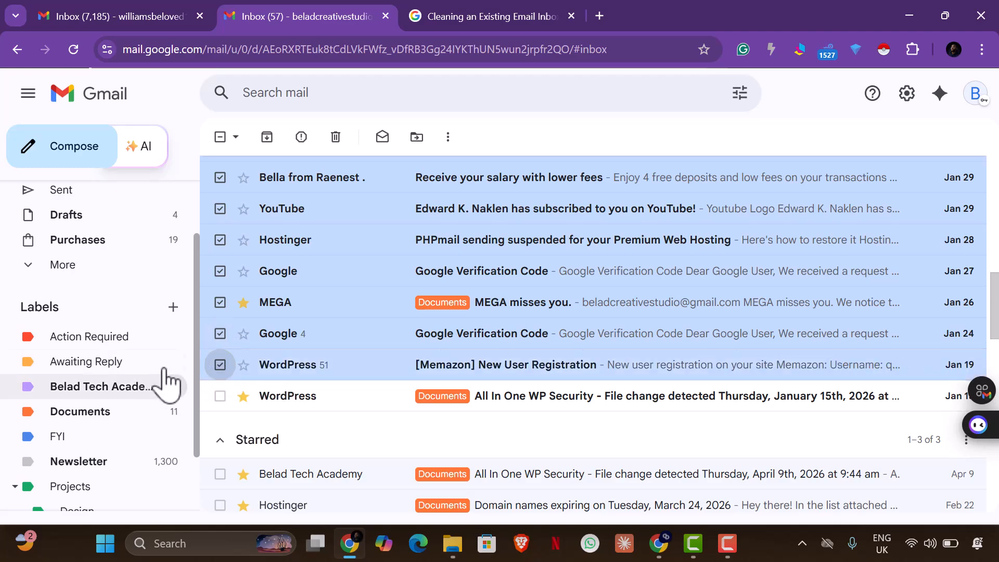
pyautogui.click(220, 397)
# Select the starred alerts, a form submission, Password Changed, ChatGPT code, Cloudflare and Apr 12 security emails
pyautogui.scroll(-3, 221, 400)
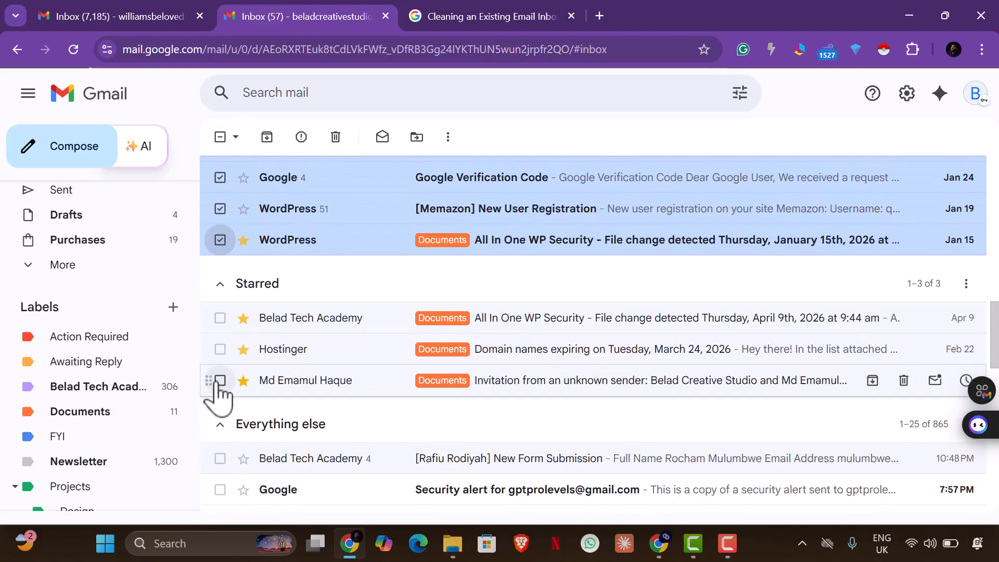
pyautogui.click(220, 317)
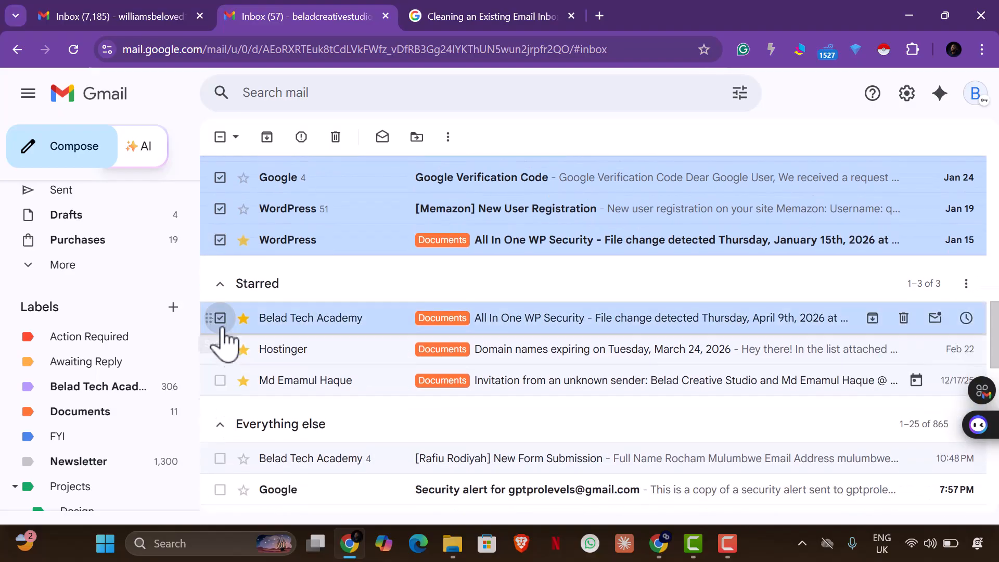
pyautogui.click(220, 348)
pyautogui.click(220, 380)
pyautogui.scroll(-3, 224, 396)
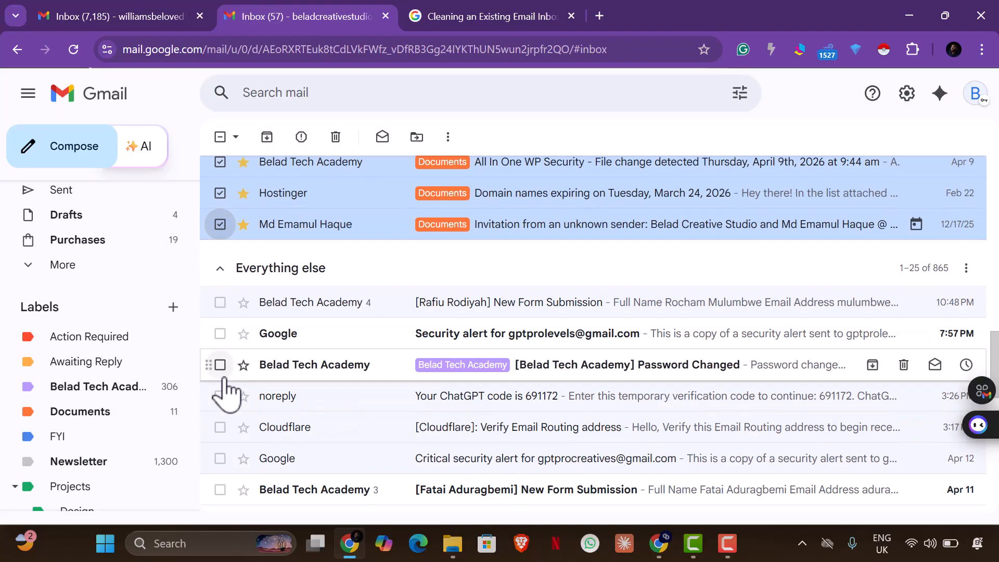
pyautogui.click(220, 303)
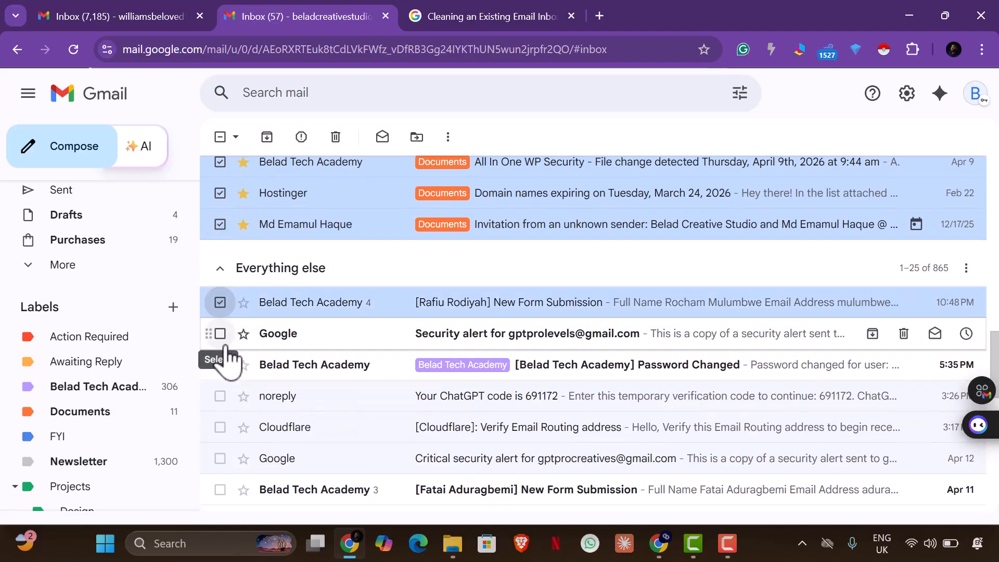
pyautogui.click(220, 334)
pyautogui.click(221, 365)
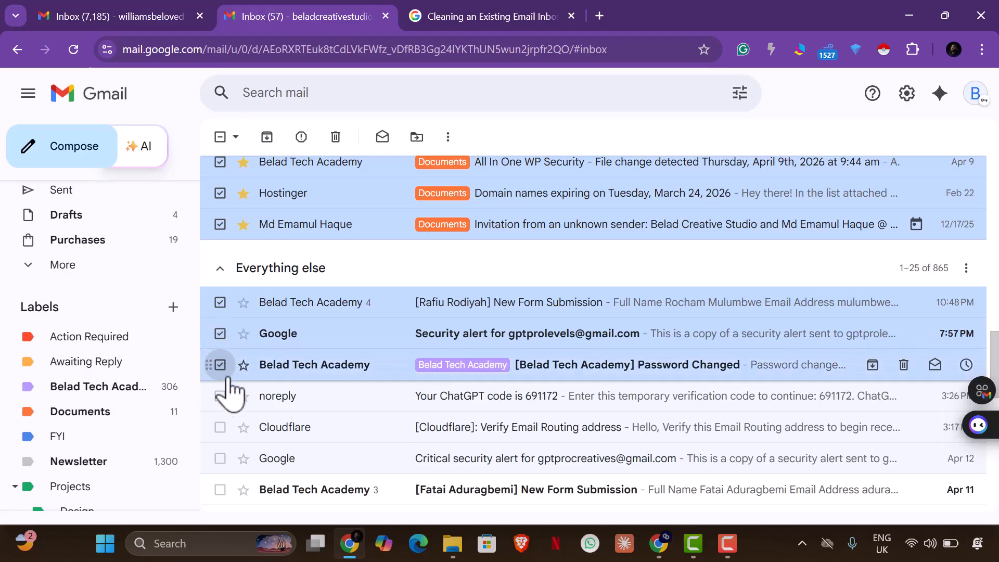
pyautogui.click(219, 397)
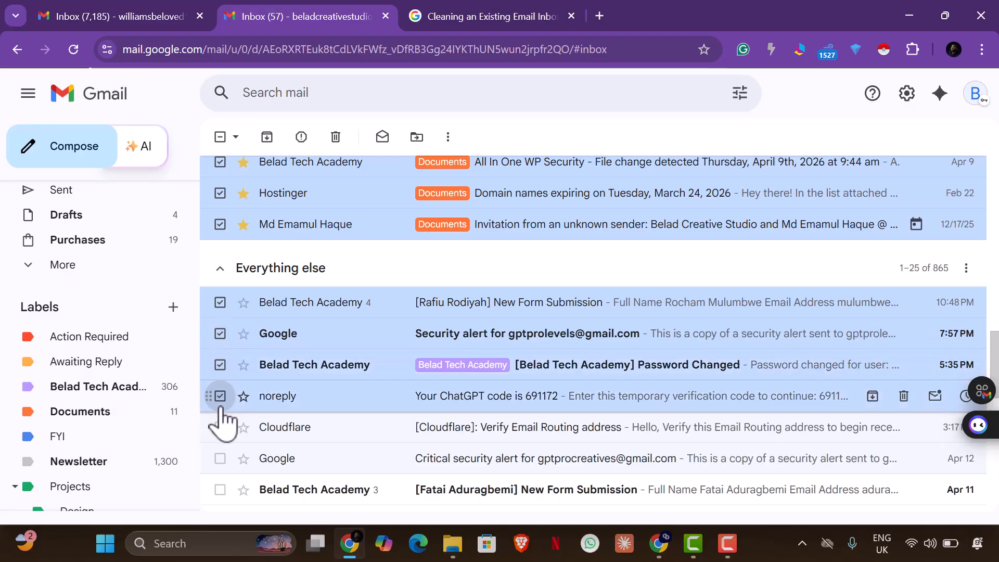
pyautogui.click(220, 428)
pyautogui.click(220, 459)
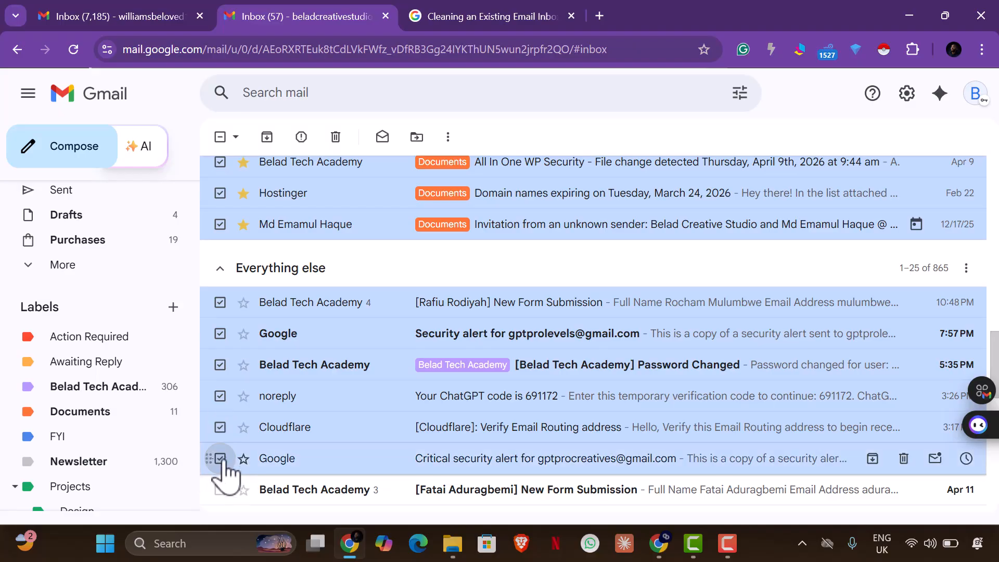
# Add the Apr 11 to Apr 9 form submissions, security alerts, Alison Courses and Investor Pitch Deck emails
pyautogui.scroll(-9, 223, 437)
pyautogui.scroll(5, 222, 245)
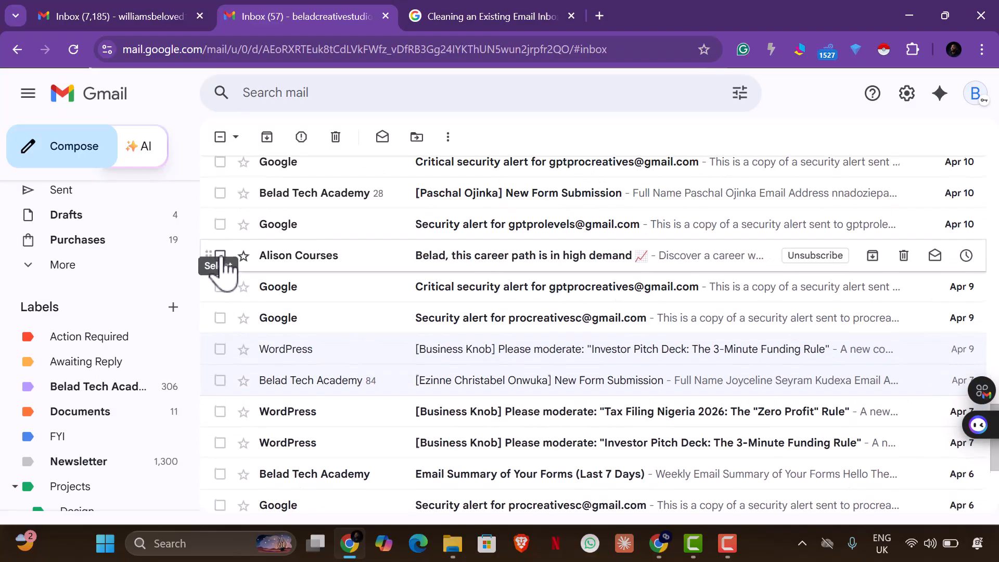
pyautogui.click(220, 256)
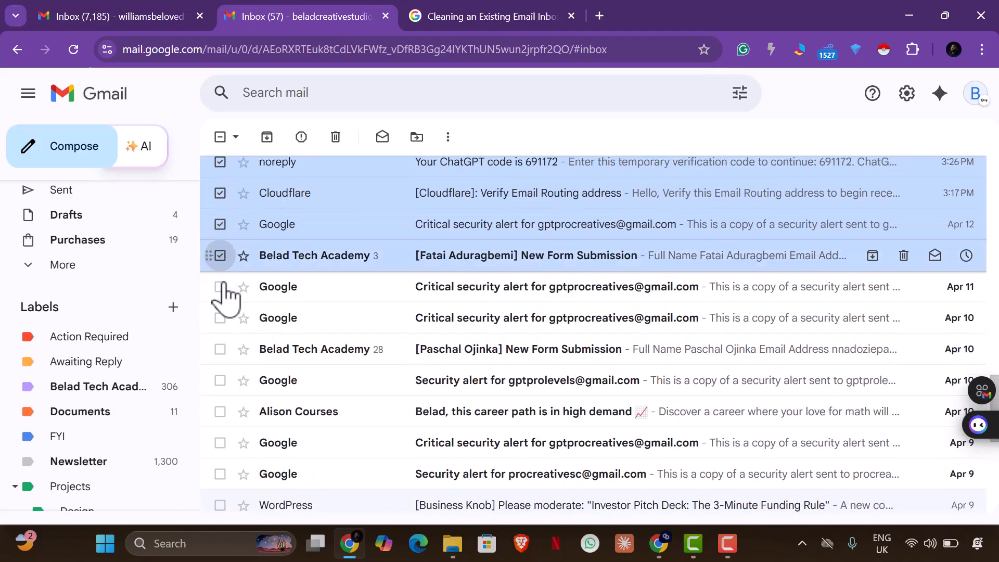
pyautogui.click(220, 286)
pyautogui.click(220, 318)
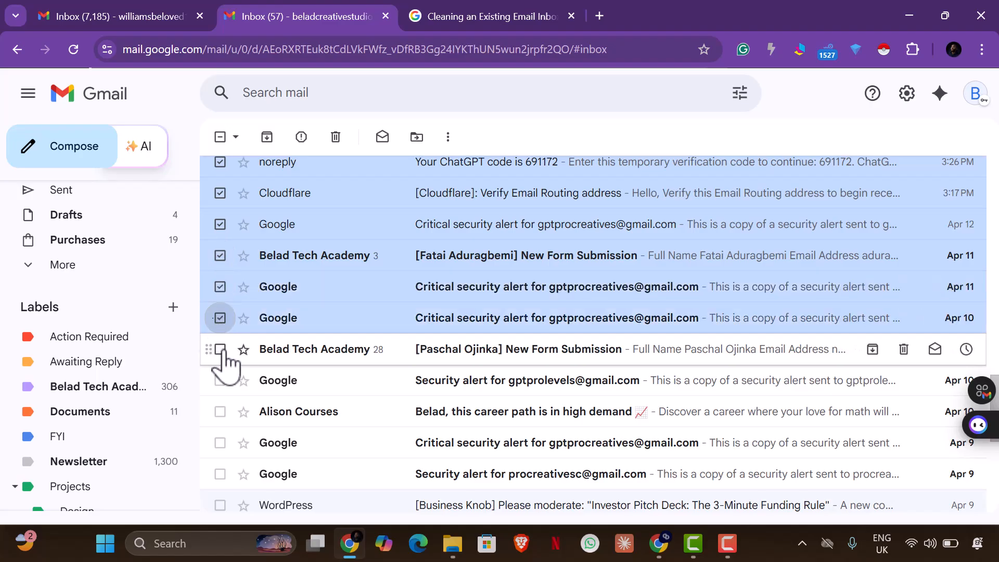
pyautogui.click(220, 349)
pyautogui.click(220, 381)
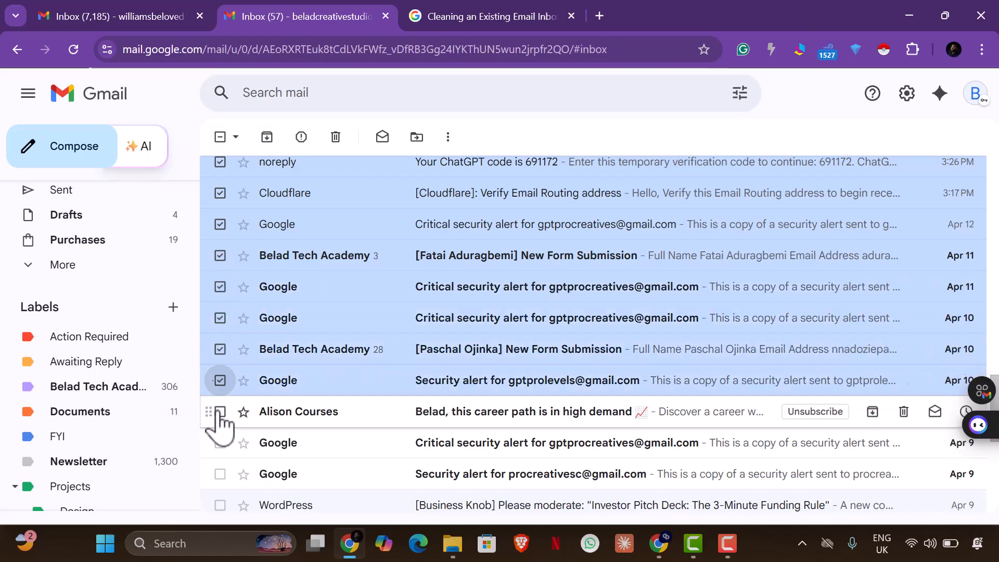
pyautogui.click(220, 412)
pyautogui.click(221, 443)
pyautogui.scroll(-1, 234, 443)
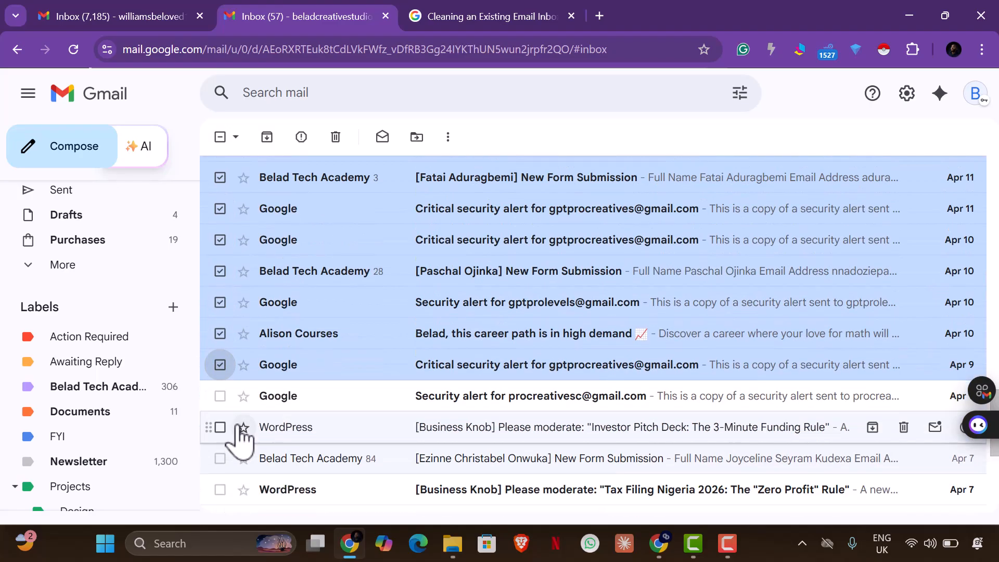
pyautogui.click(221, 398)
pyautogui.click(220, 427)
# Add the Apr 7 to Apr 4 moderation, form summary, Alison promo, Notion terms and remaining security alerts
pyautogui.scroll(-1, 220, 416)
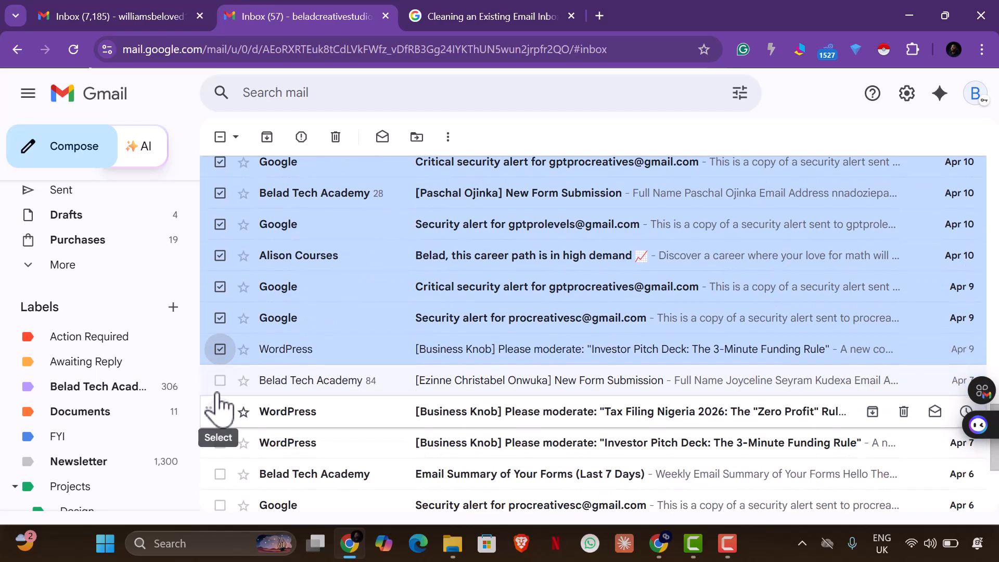
pyautogui.click(221, 382)
pyautogui.click(220, 412)
pyautogui.scroll(-2, 221, 412)
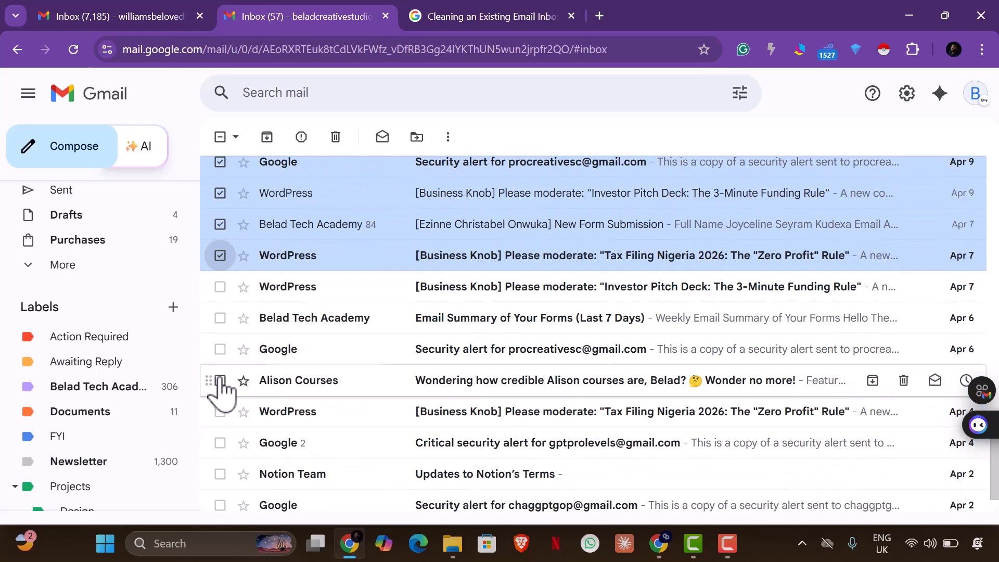
pyautogui.click(220, 287)
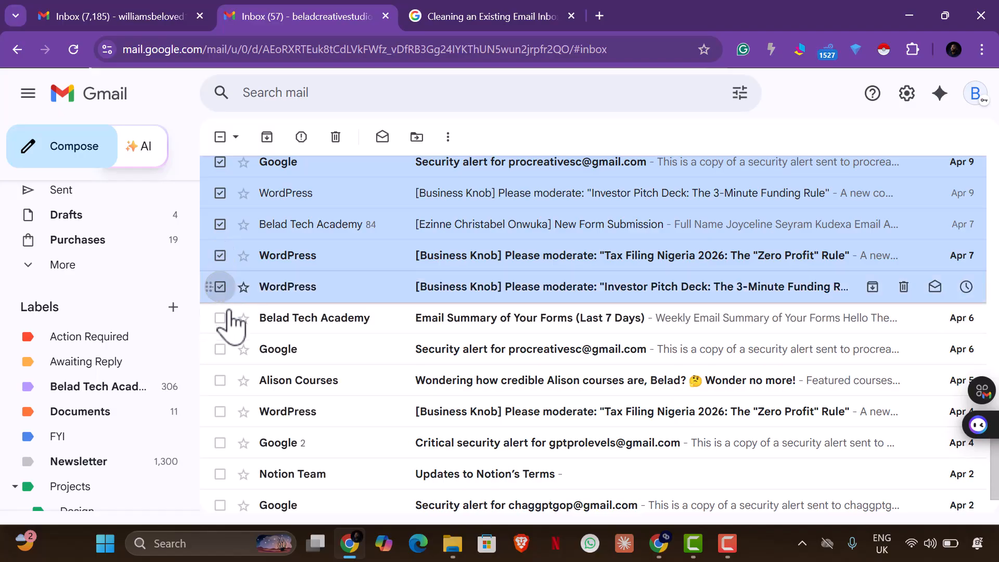
pyautogui.click(220, 318)
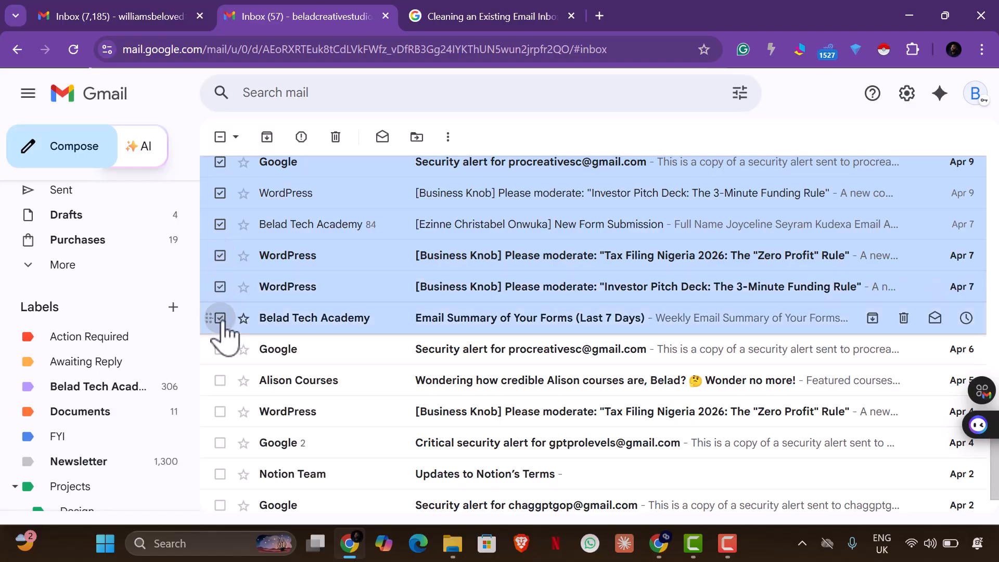
pyautogui.click(221, 349)
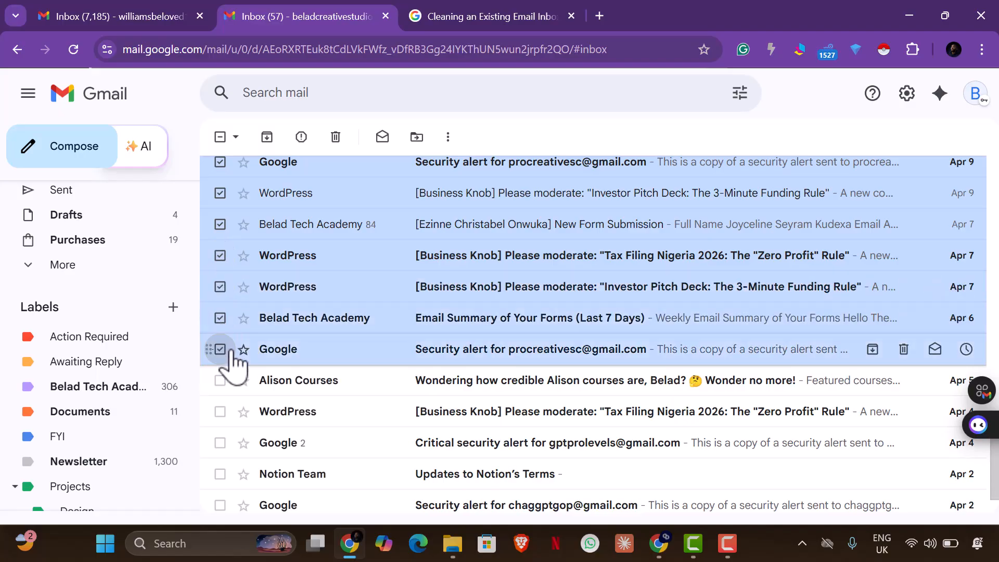
pyautogui.click(220, 390)
pyautogui.click(221, 416)
pyautogui.click(220, 445)
pyautogui.scroll(-1, 220, 447)
pyautogui.click(220, 411)
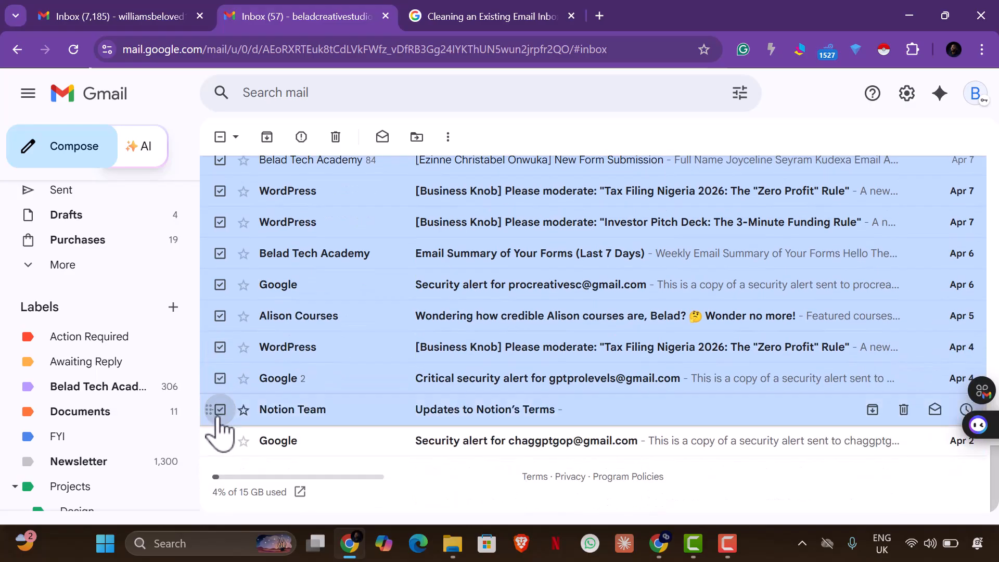
pyautogui.click(220, 442)
pyautogui.scroll(15, 397, 404)
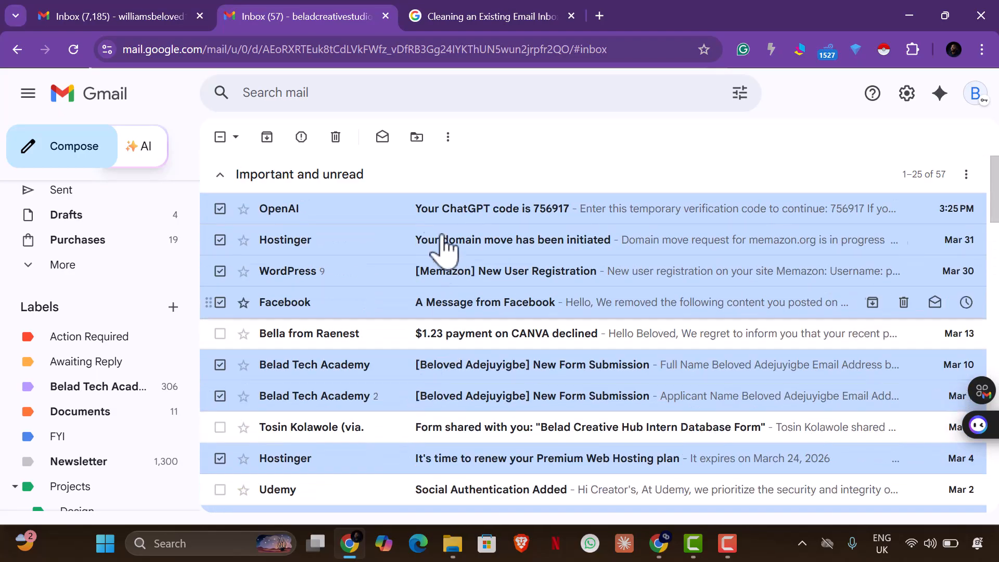
# Move the 47 selected conversations to Trash and reload the Inbox, now showing 41 messages
pyautogui.click(336, 138)
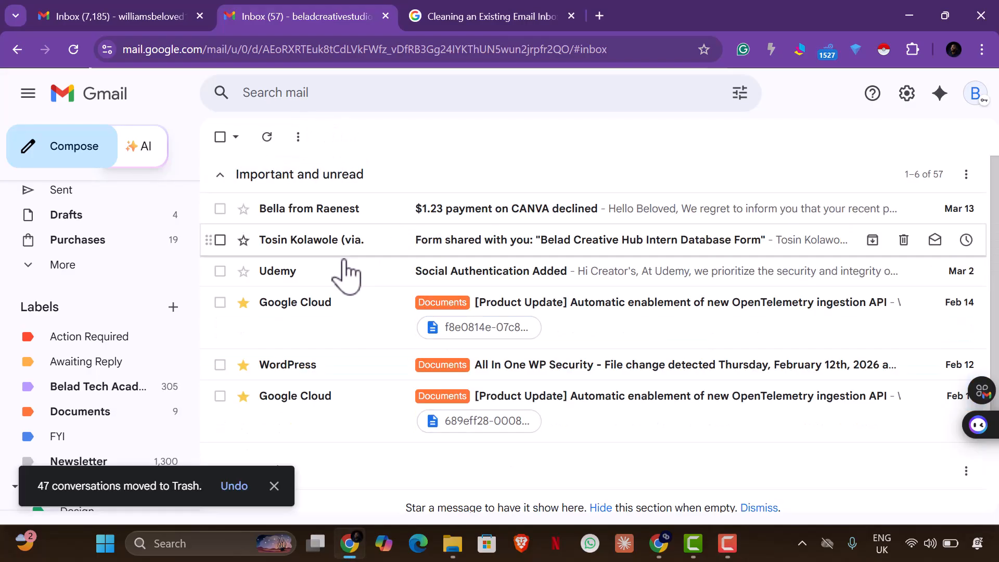
pyautogui.scroll(-12, 248, 357)
pyautogui.scroll(12, 255, 364)
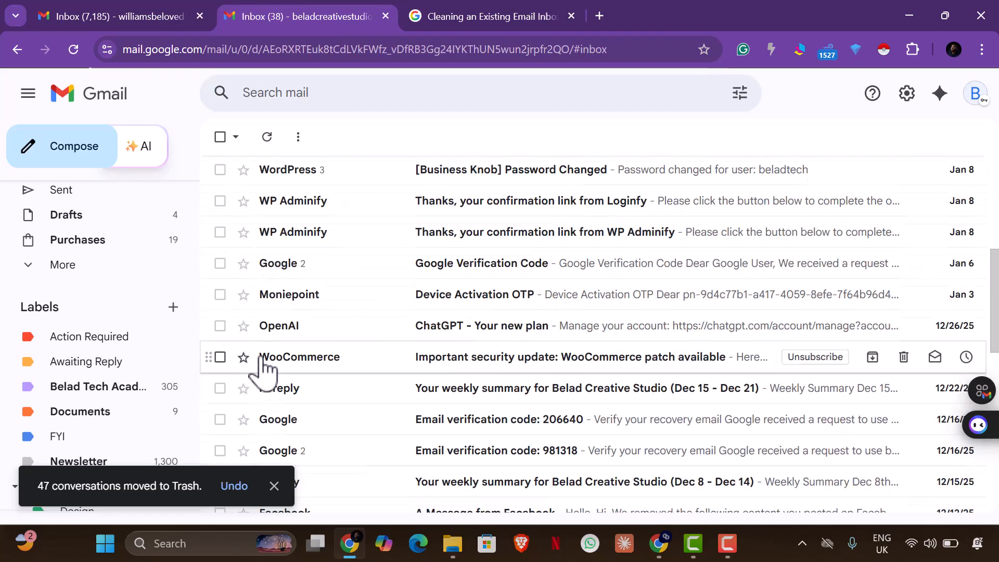
pyautogui.scroll(2, 151, 260)
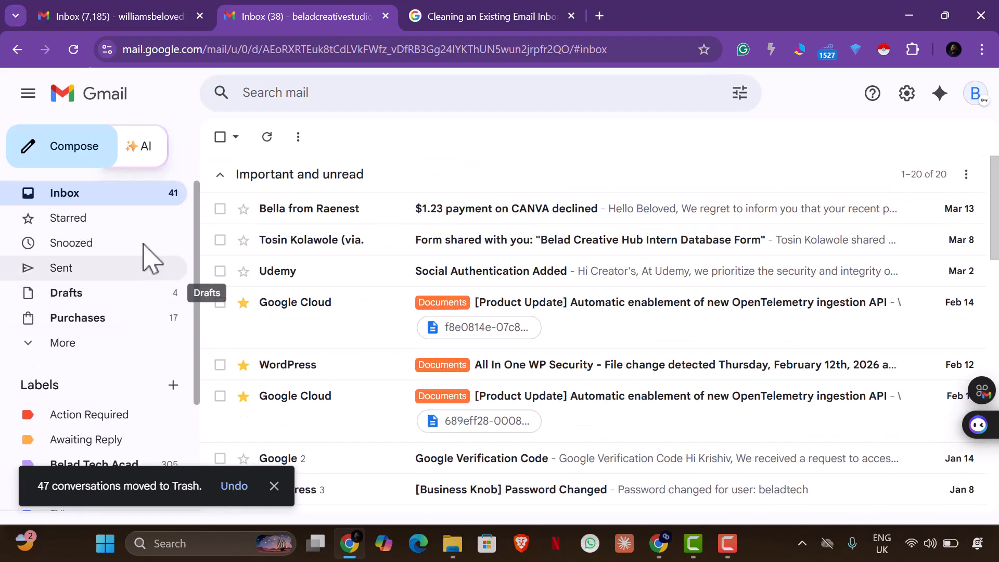
pyautogui.click(138, 202)
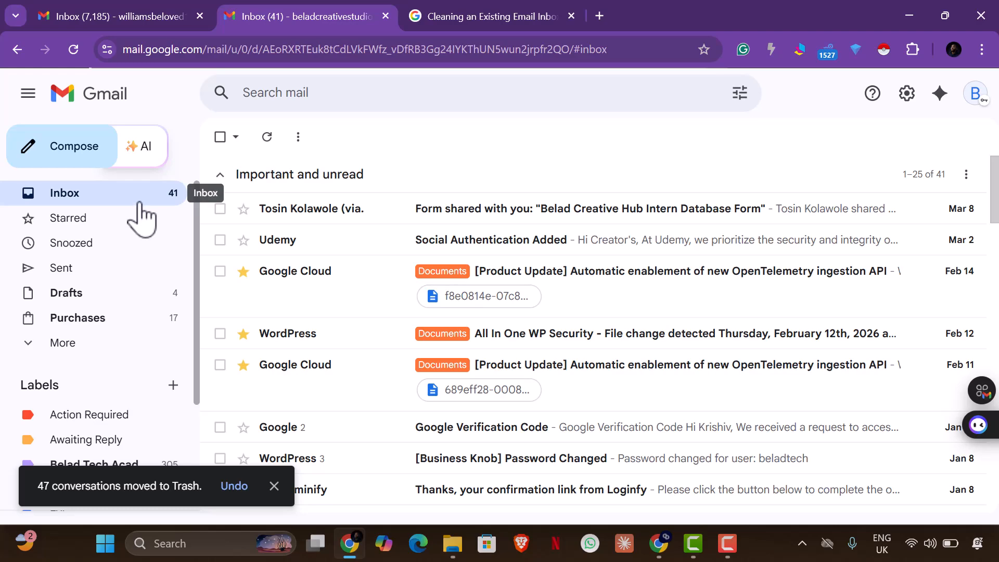
pyautogui.click(133, 199)
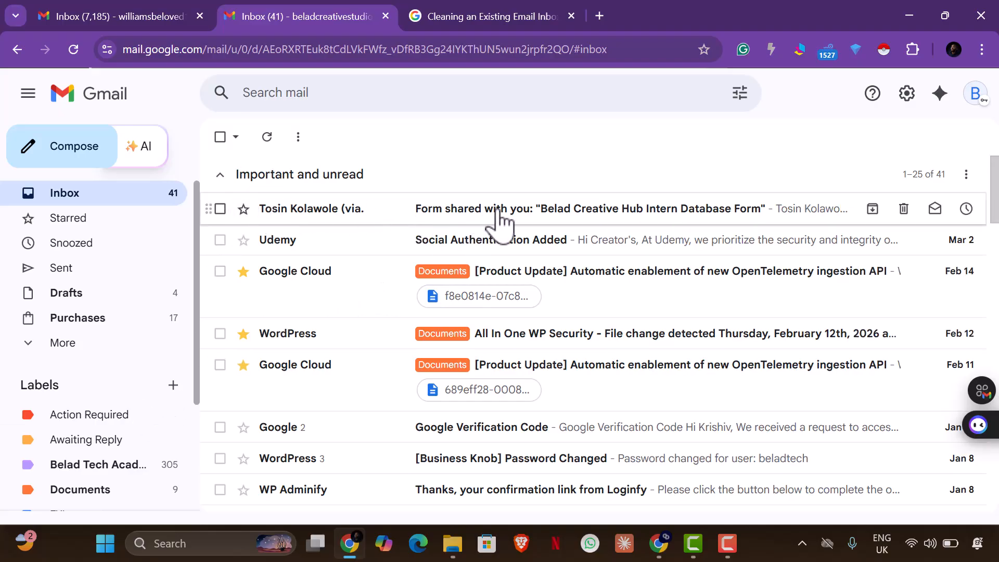
# Read the 'Form shared with you' intern database email and return to the inbox
pyautogui.click(610, 215)
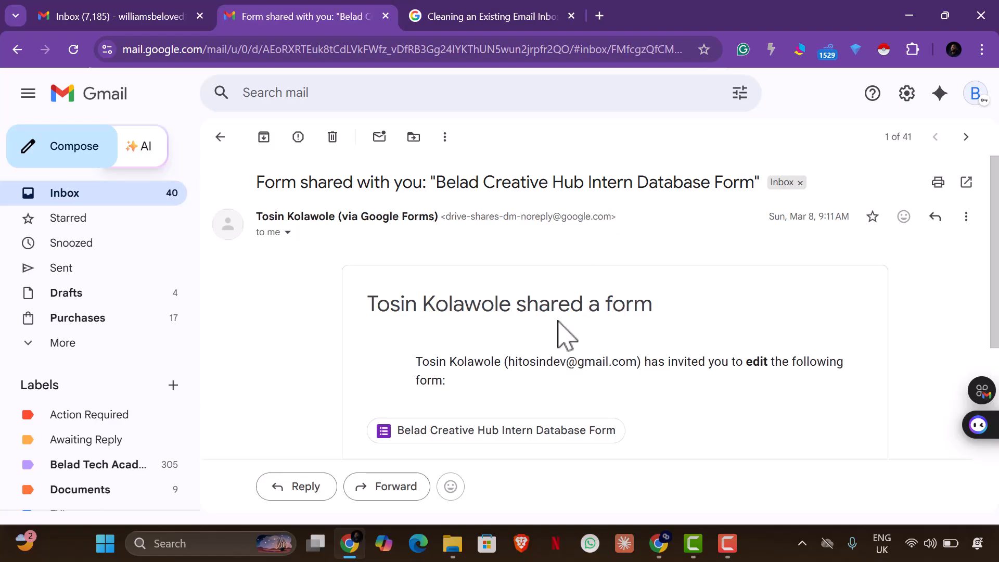
pyautogui.scroll(-3, 558, 347)
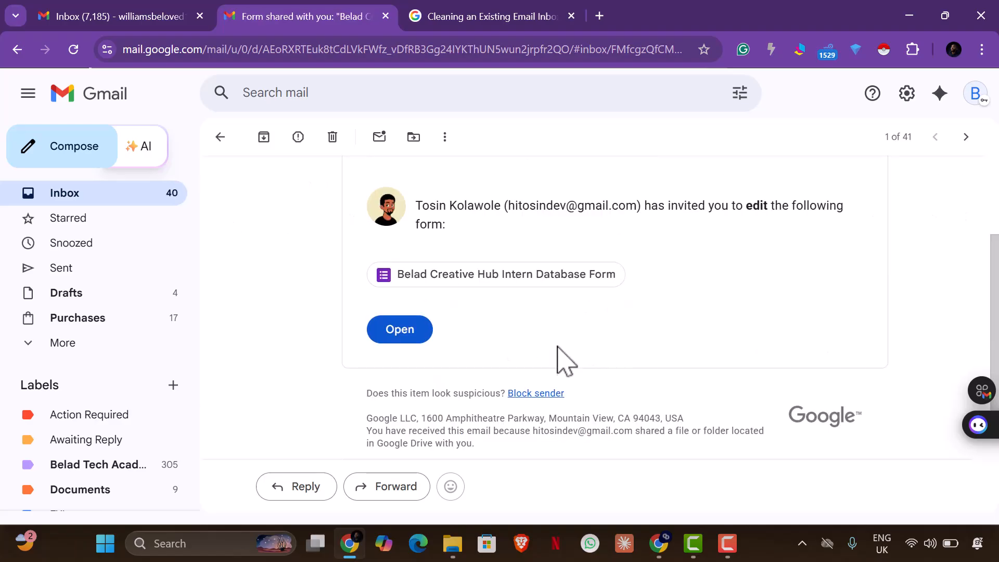
pyautogui.click(221, 137)
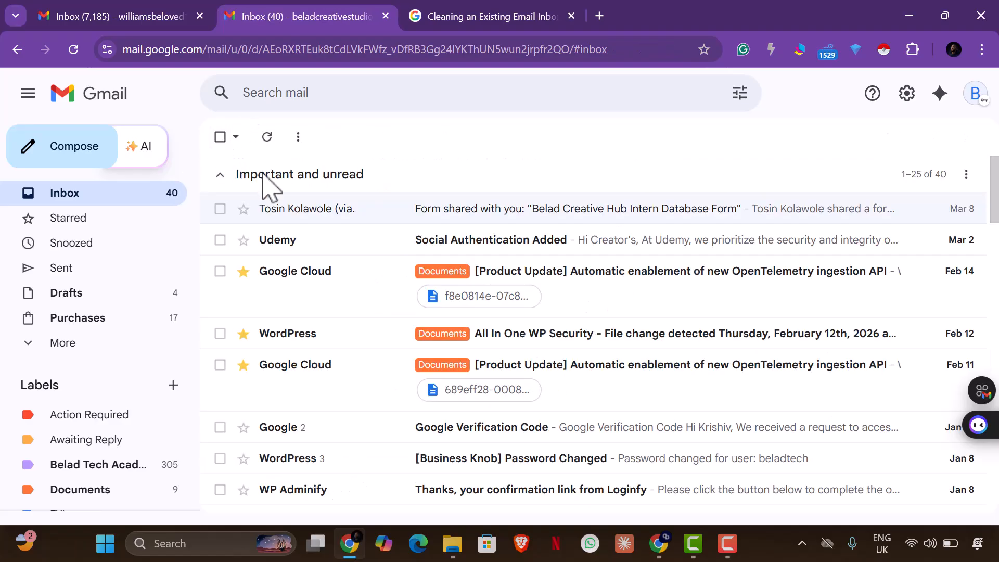
# Label the form-sharing email as Documents, then open Udemy's 'Social Authentication Added' email
pyautogui.click(220, 208)
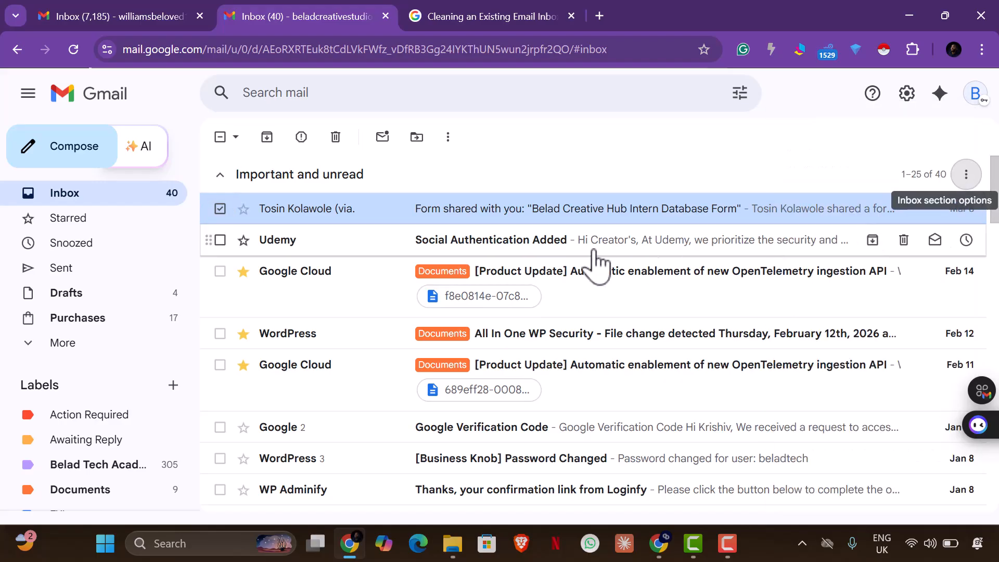
pyautogui.rightClick(289, 215)
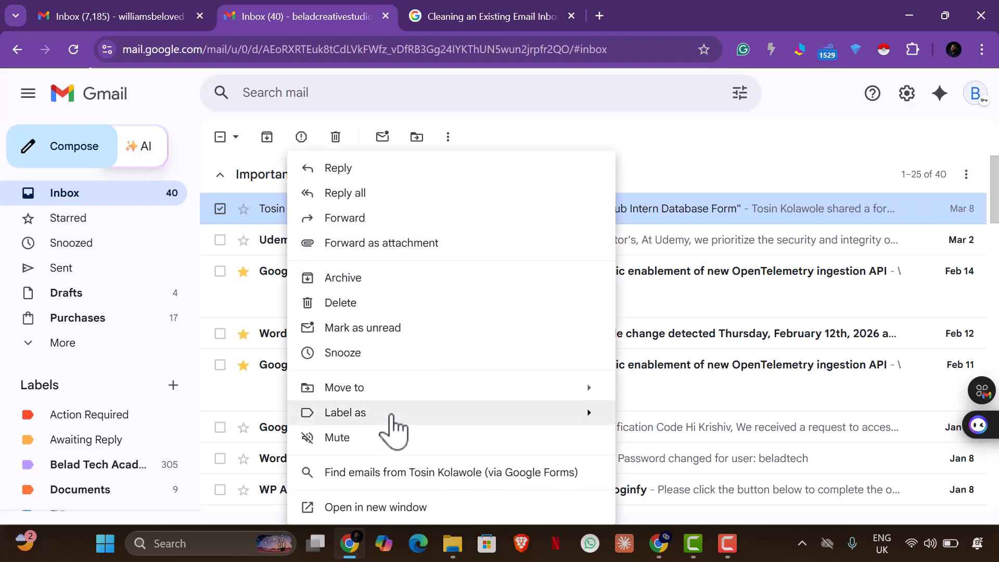
pyautogui.moveTo(390, 415)
pyautogui.click(651, 284)
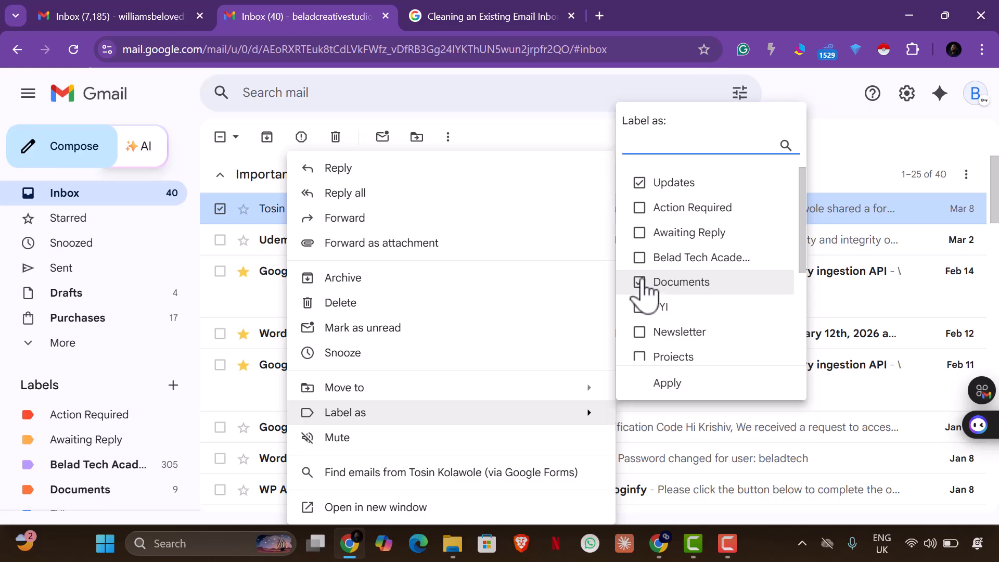
pyautogui.click(668, 383)
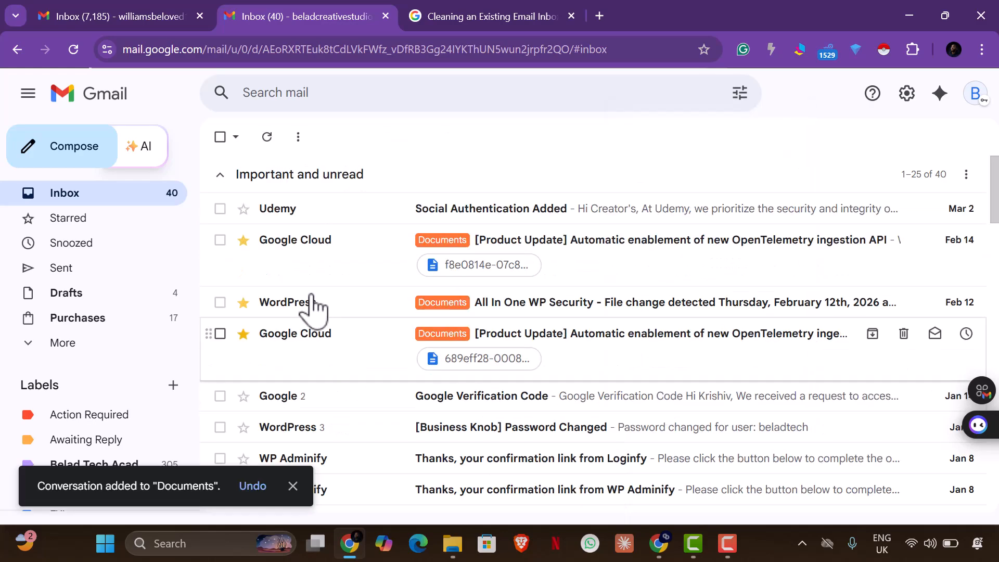
pyautogui.moveTo(314, 202); pyautogui.dragTo(324, 197)
pyautogui.click(324, 218)
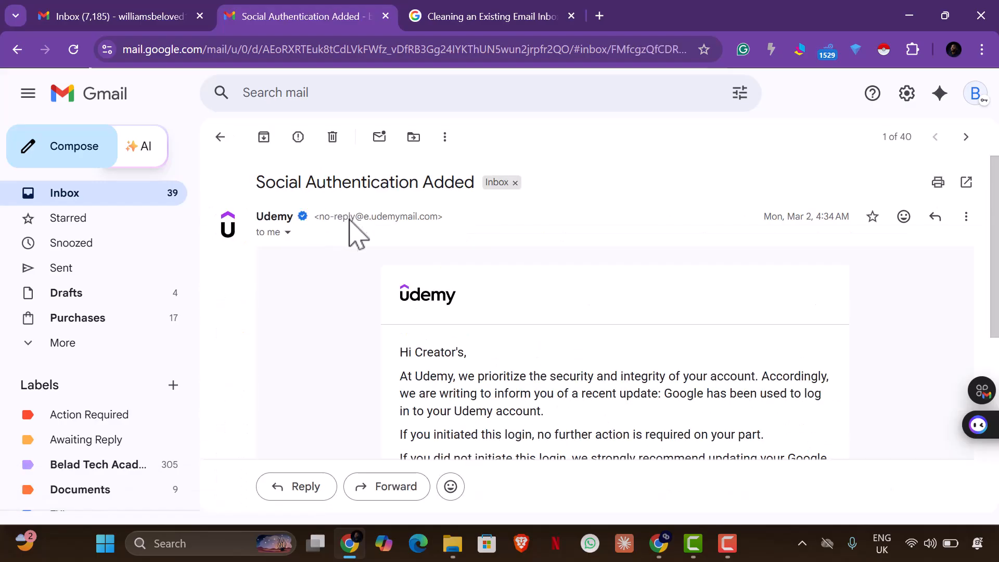
# Return to the inbox and trash the Udemy social authentication email
pyautogui.scroll(-6, 401, 196)
pyautogui.scroll(6, 495, 253)
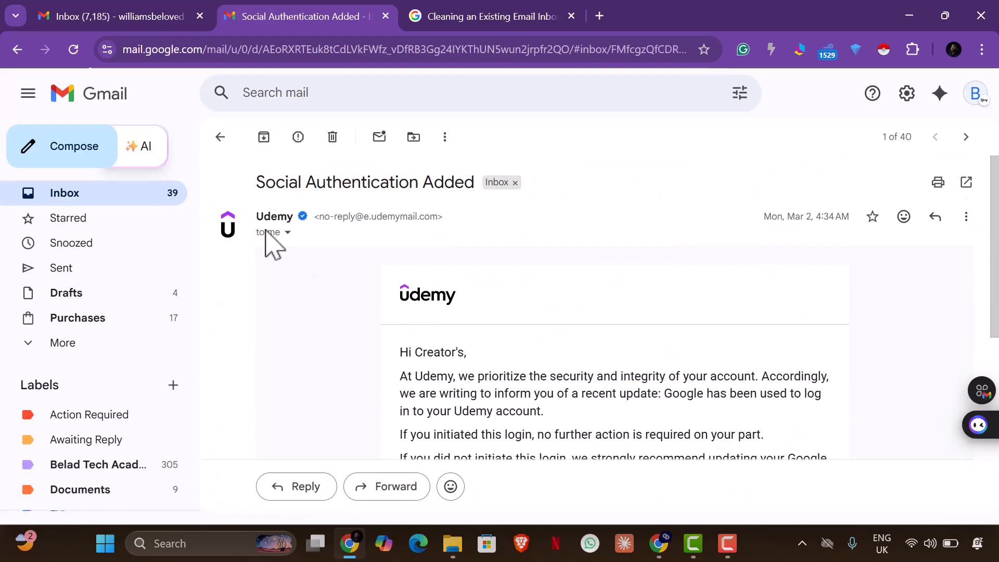
pyautogui.click(220, 137)
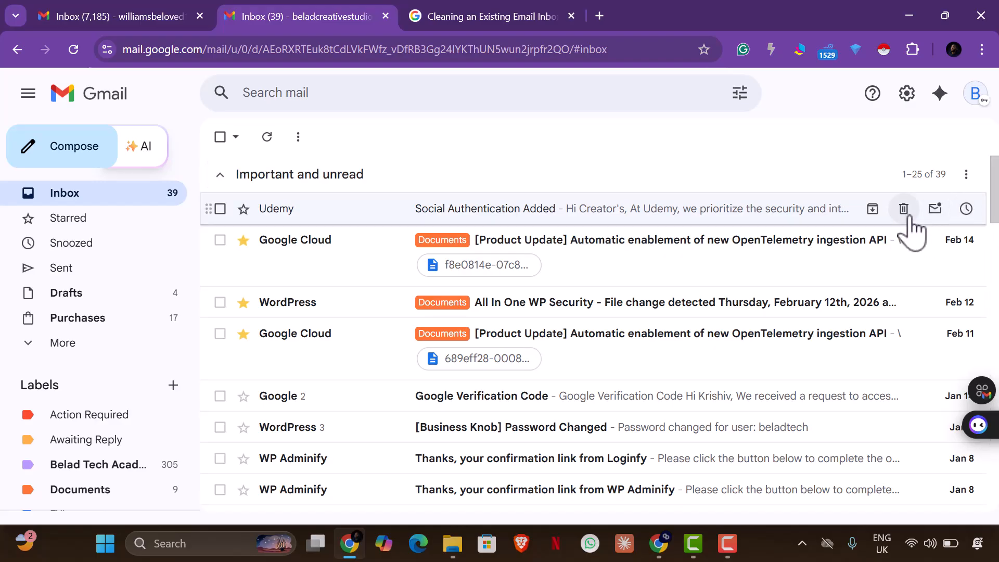
pyautogui.click(904, 209)
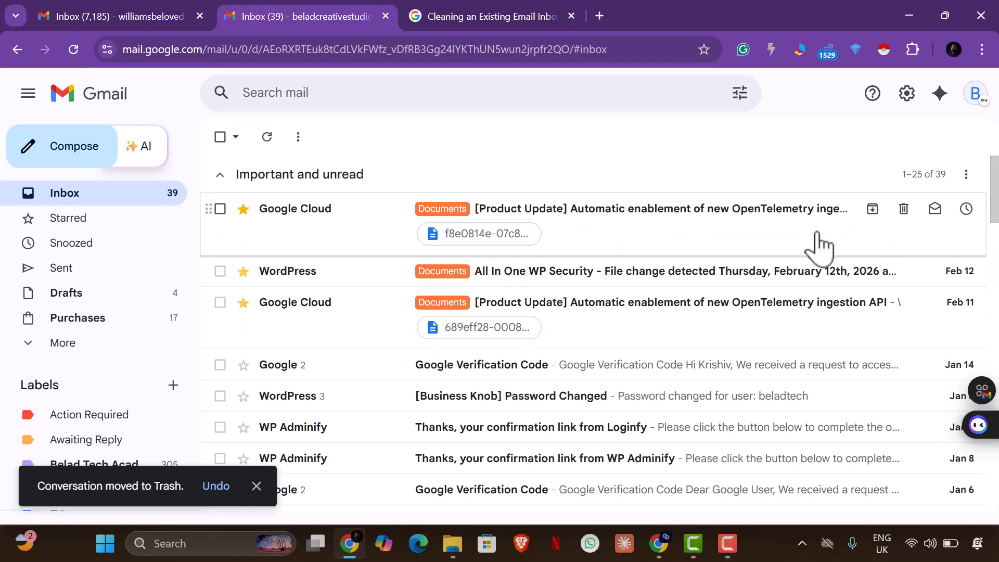
# Preview the CSV attachment in the Google Cloud product update email, then return to the inbox
pyautogui.click(817, 242)
pyautogui.scroll(-3, 602, 350)
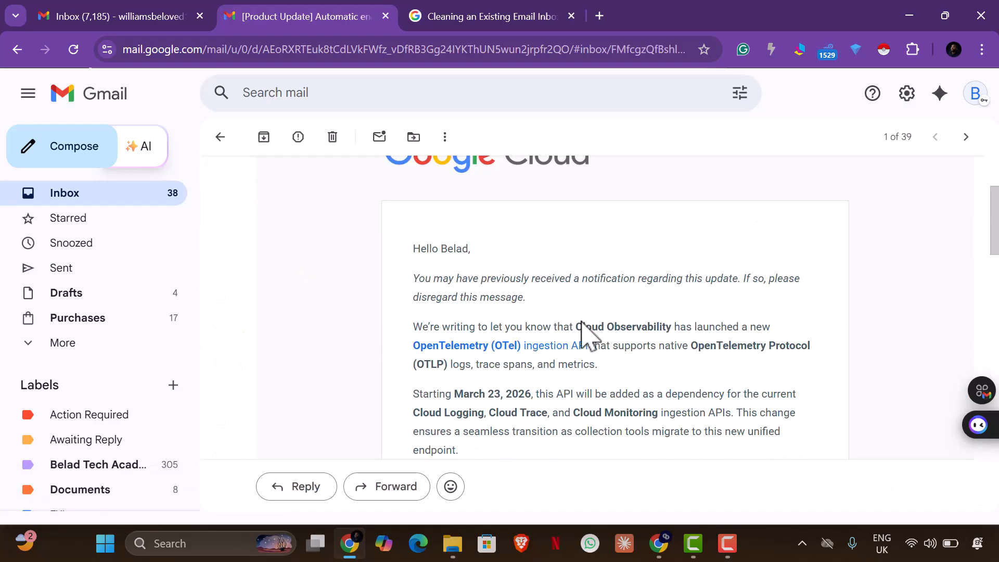
pyautogui.scroll(-15, 584, 322)
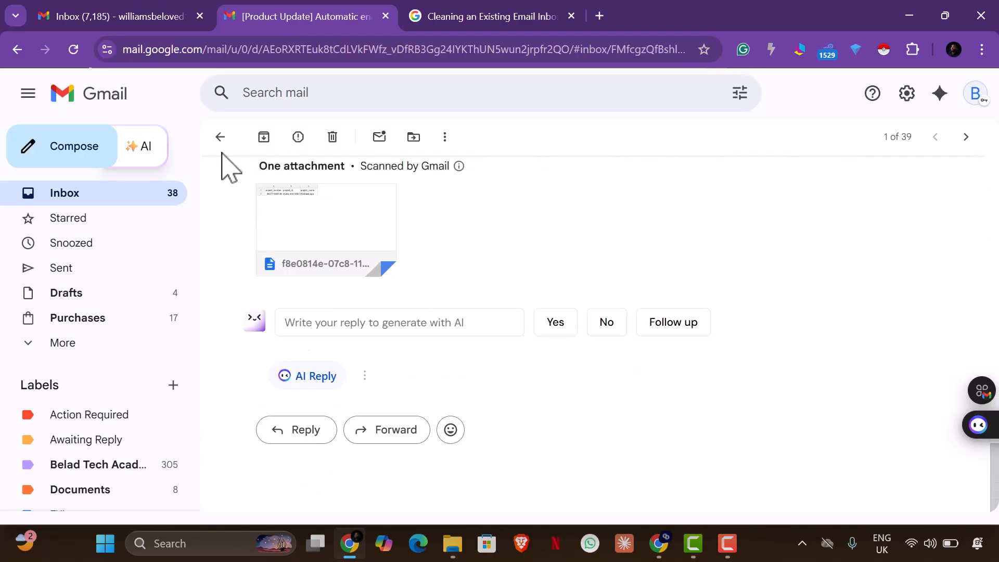
pyautogui.scroll(1, 254, 273)
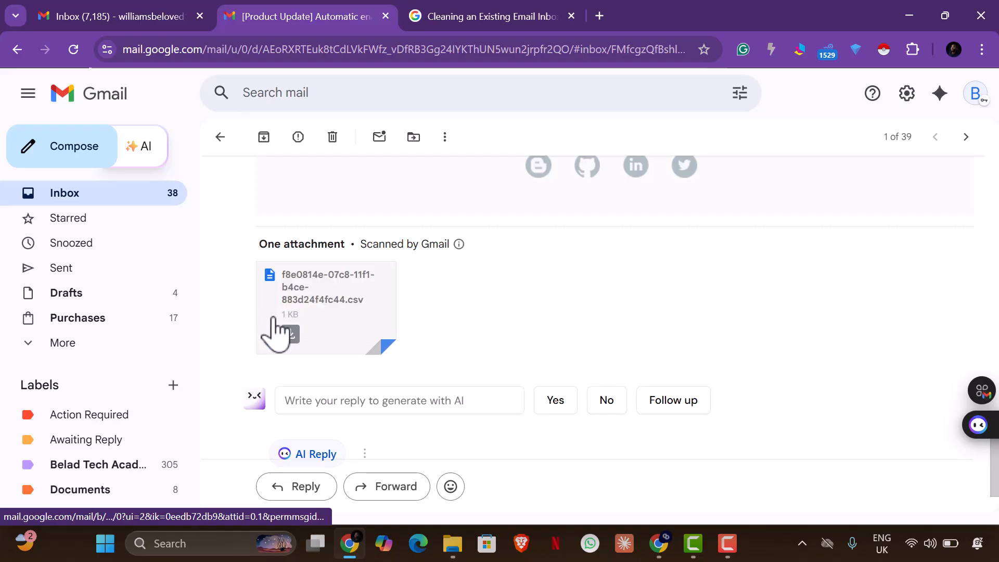
pyautogui.click(273, 325)
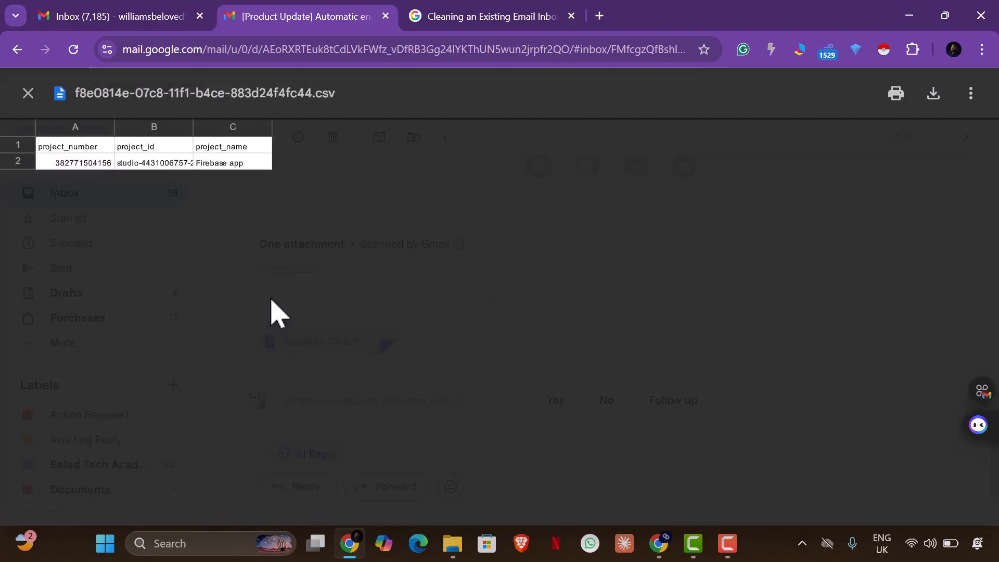
pyautogui.click(28, 94)
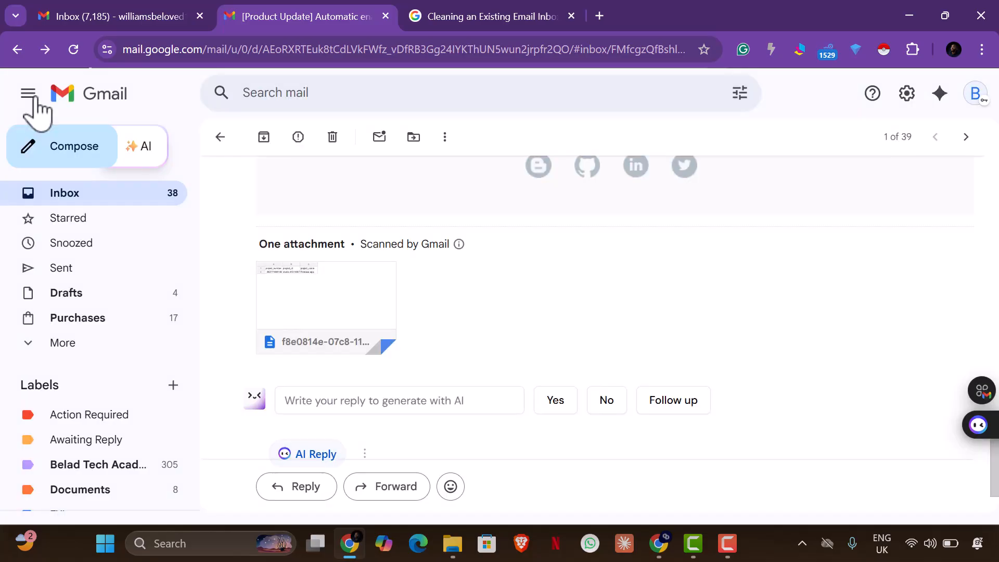
pyautogui.click(72, 203)
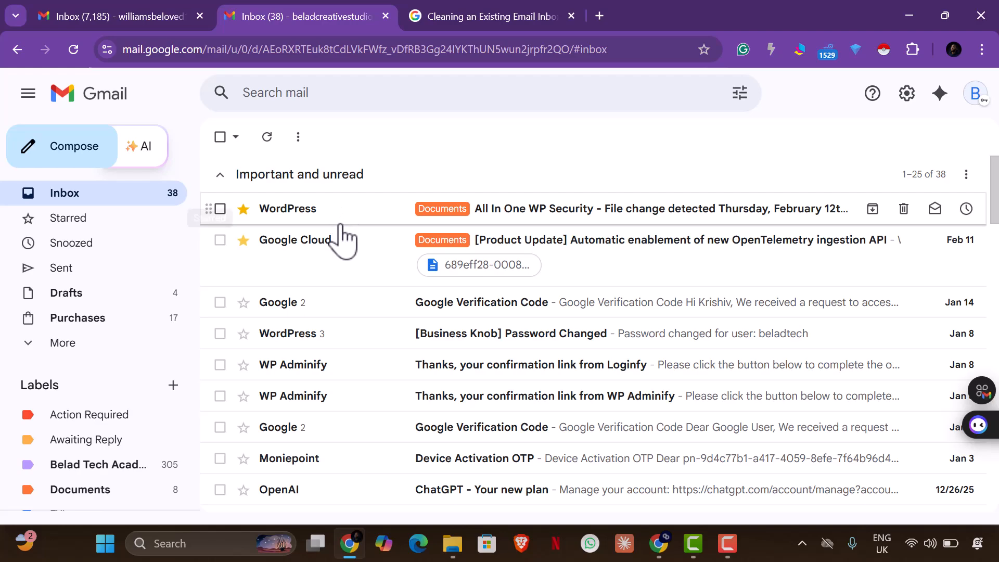
# Trash nine conversations: WordPress alerts, Google Cloud, verification codes, WP Adminify, Moniepoint and OpenAI plan
pyautogui.click(220, 209)
pyautogui.click(220, 240)
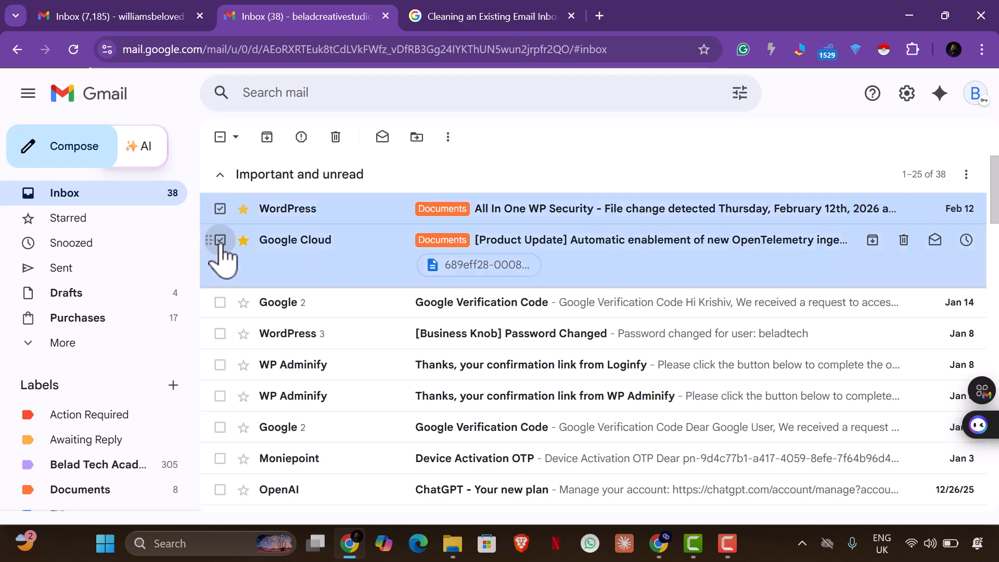
pyautogui.click(221, 303)
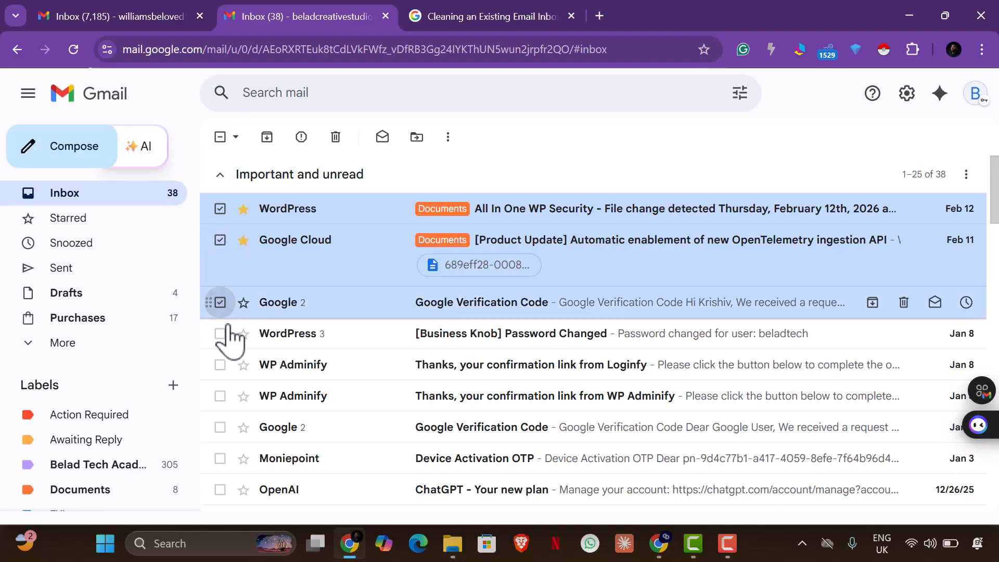
pyautogui.click(220, 337)
pyautogui.moveTo(219, 338); pyautogui.dragTo(219, 340)
pyautogui.click(219, 338)
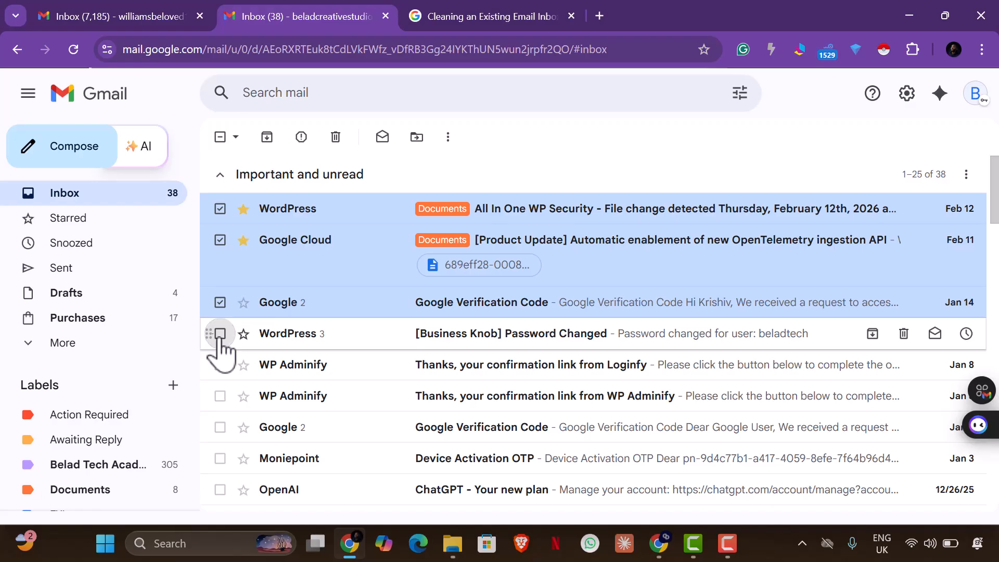
pyautogui.click(220, 334)
pyautogui.click(220, 365)
pyautogui.click(220, 396)
pyautogui.click(220, 427)
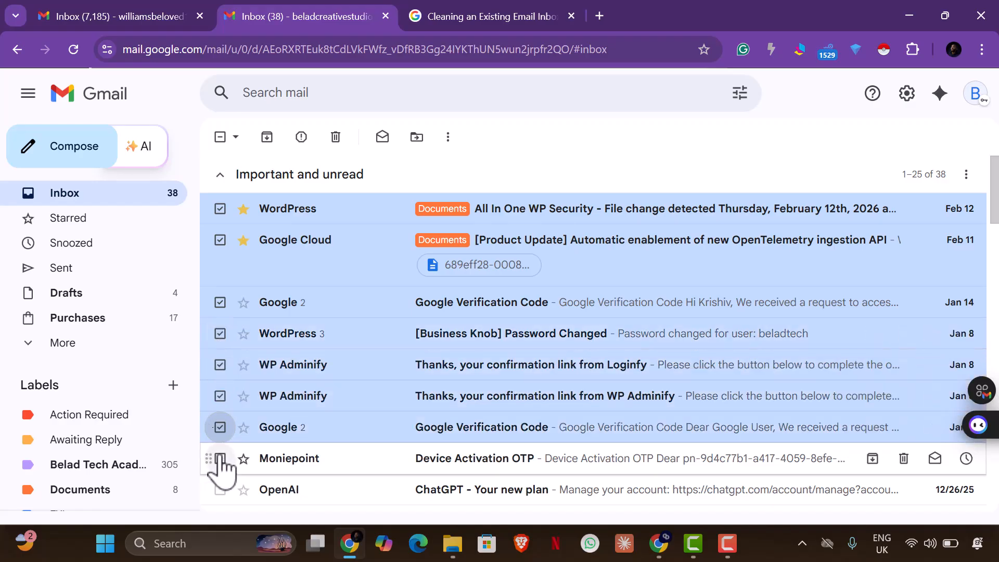
pyautogui.click(220, 459)
pyautogui.scroll(-4, 234, 375)
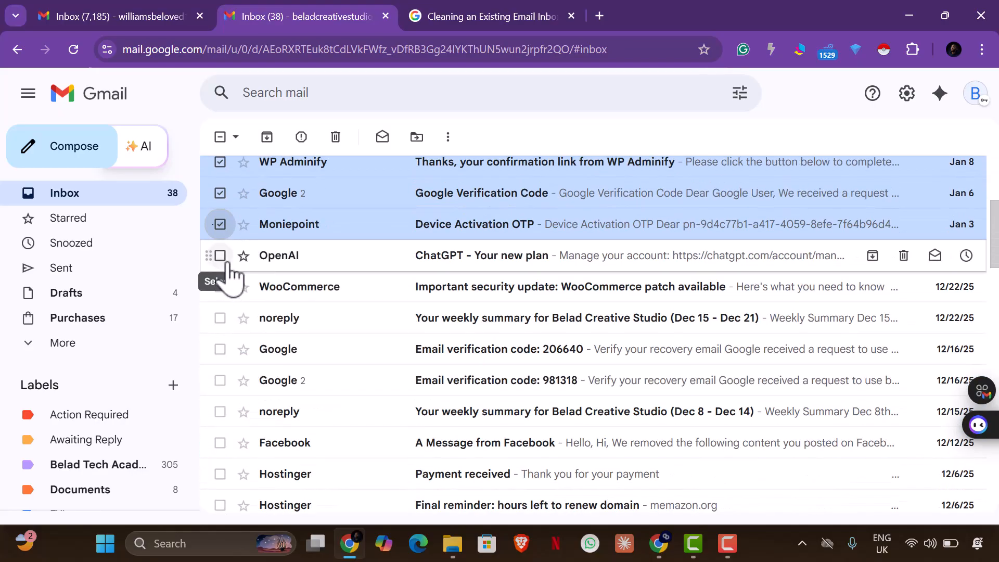
pyautogui.click(220, 256)
pyautogui.click(336, 137)
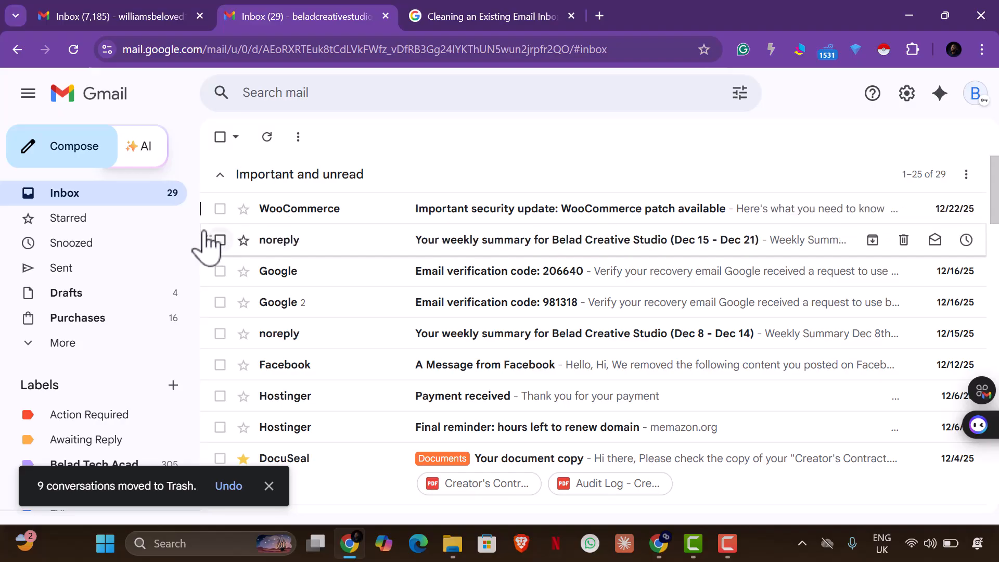
# Trash the WooCommerce update, two weekly summaries, codes 206640 and 981318, and the Facebook message
pyautogui.click(220, 208)
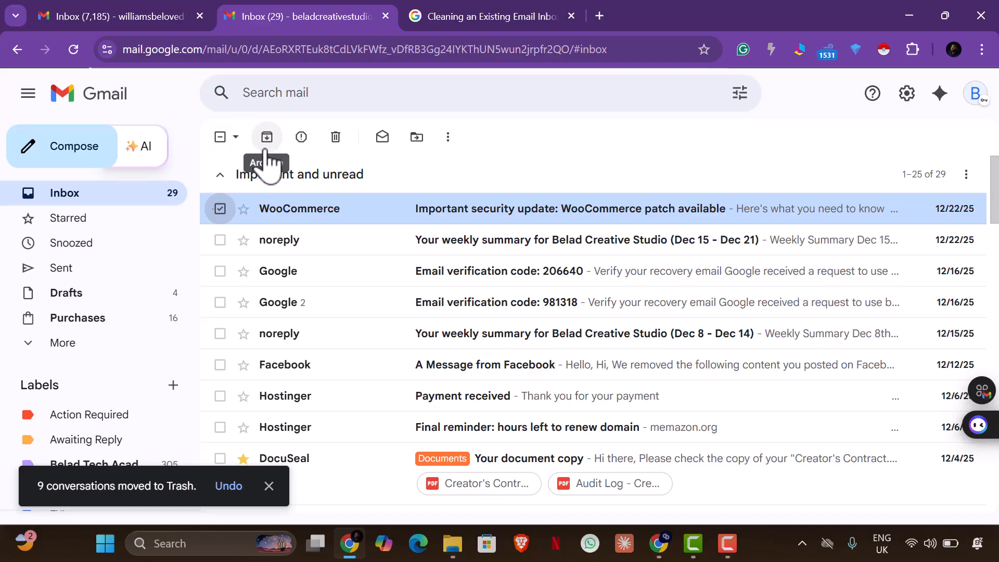
pyautogui.click(220, 240)
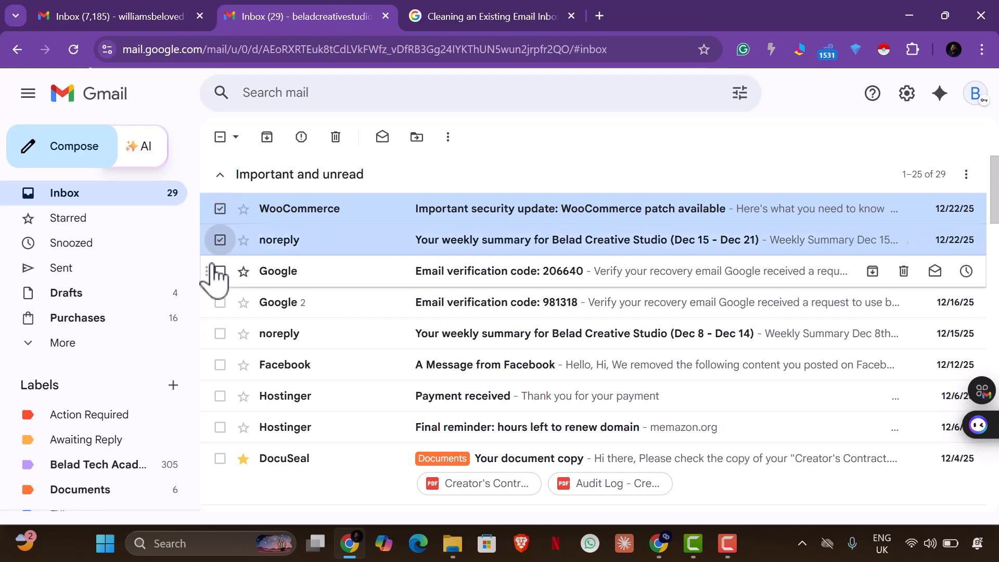
pyautogui.click(220, 272)
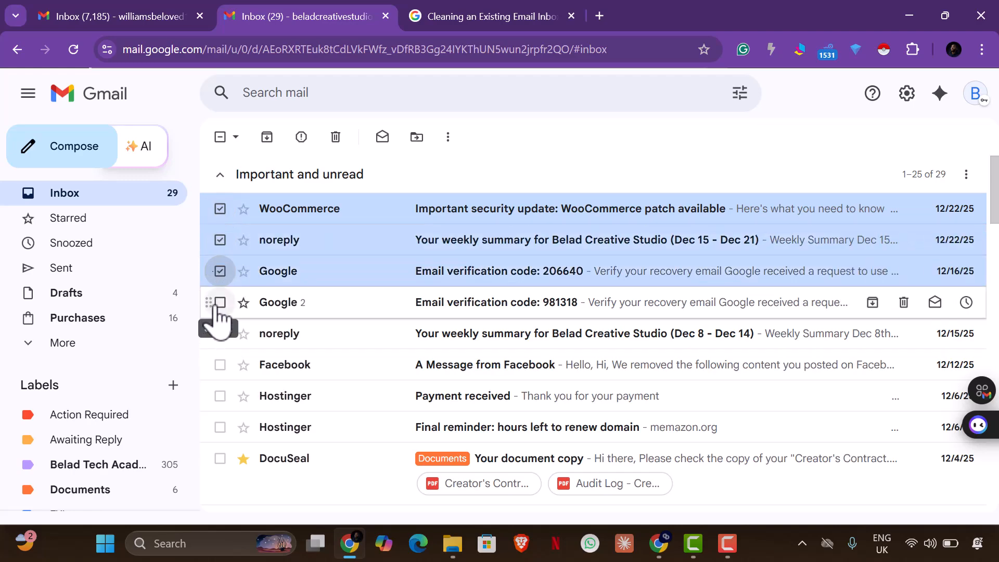
pyautogui.click(220, 303)
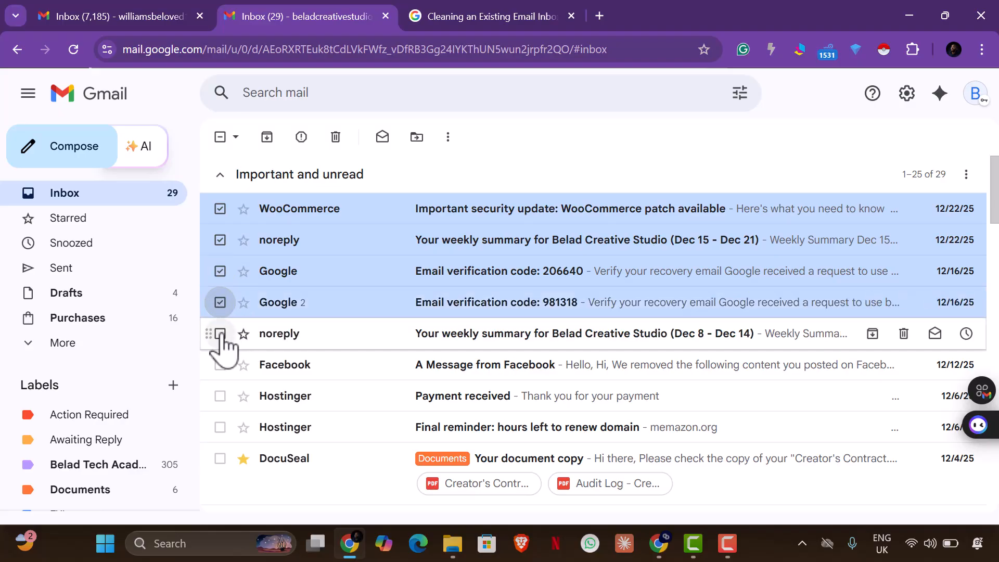
pyautogui.click(220, 334)
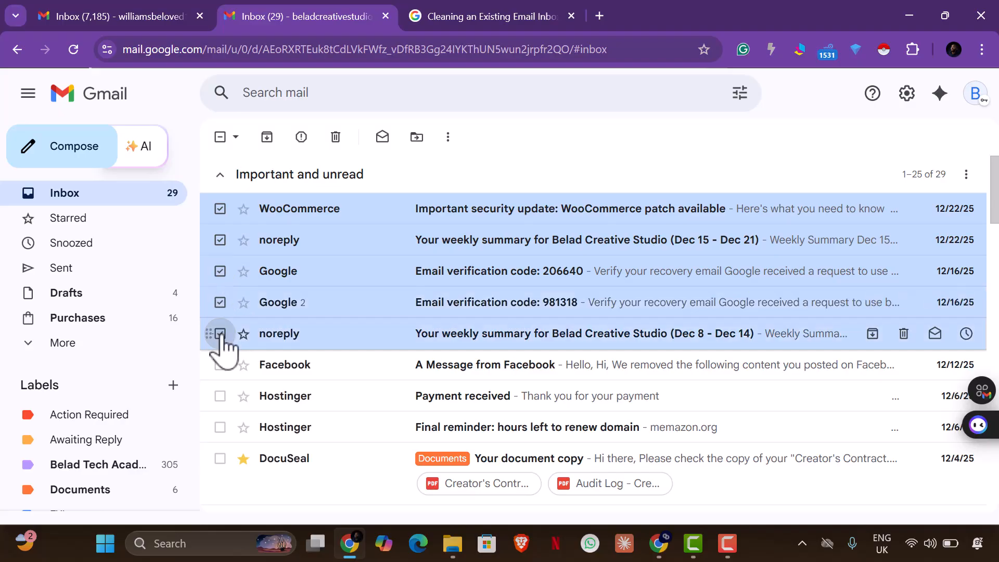
pyautogui.click(220, 365)
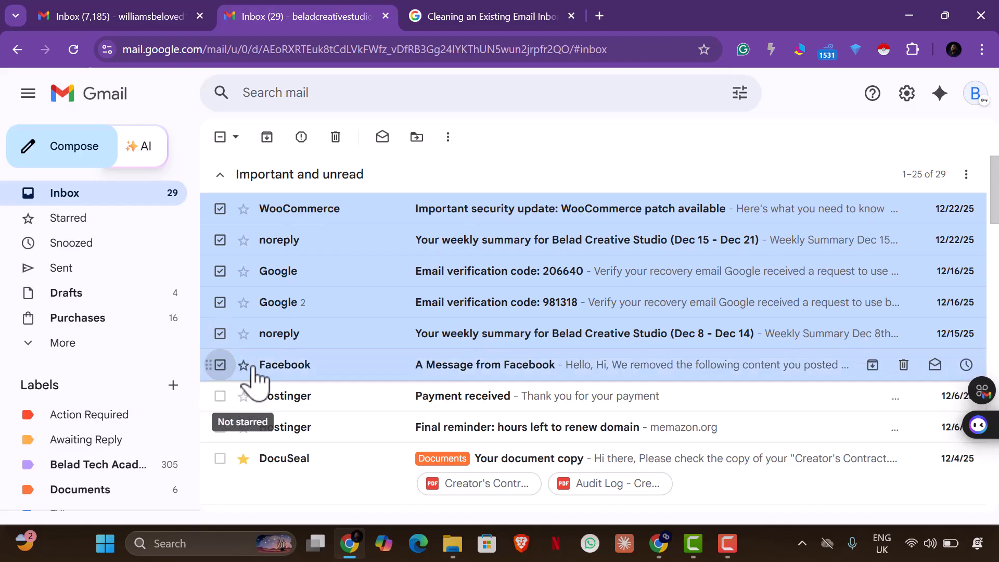
pyautogui.click(336, 137)
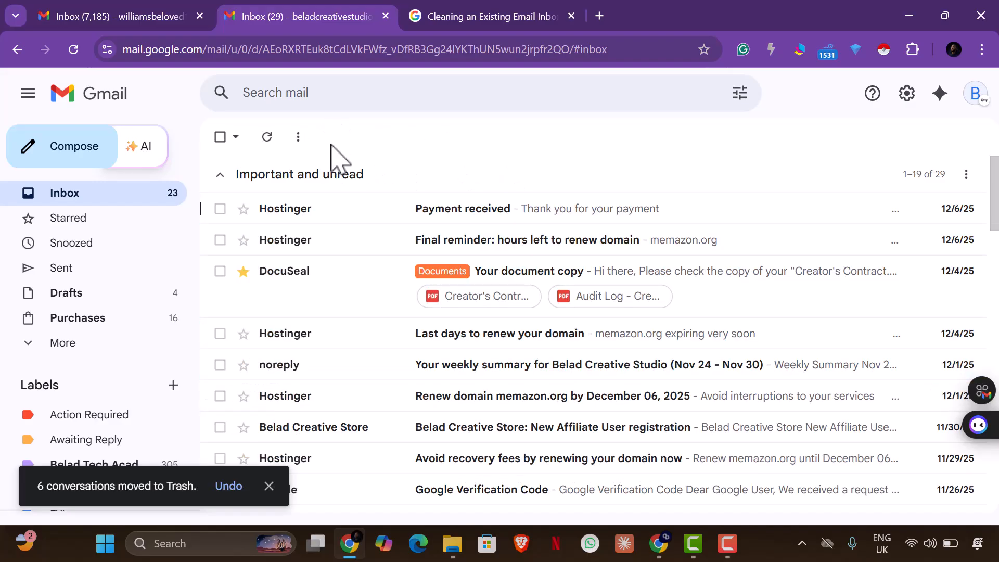
# Check the Hostinger Payment received email, then trash it with the Hostinger final reminder
pyautogui.click(370, 222)
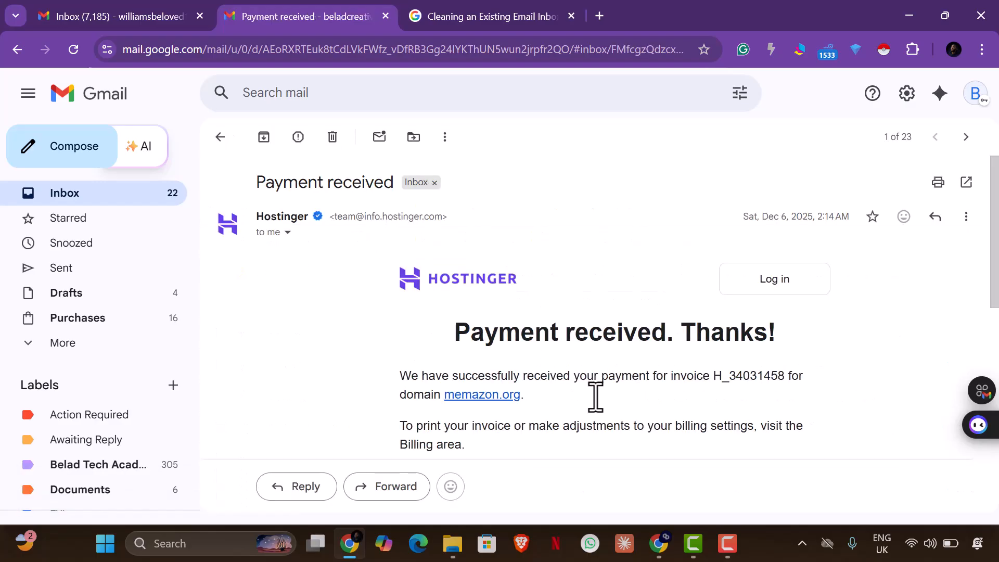
pyautogui.scroll(-5, 596, 398)
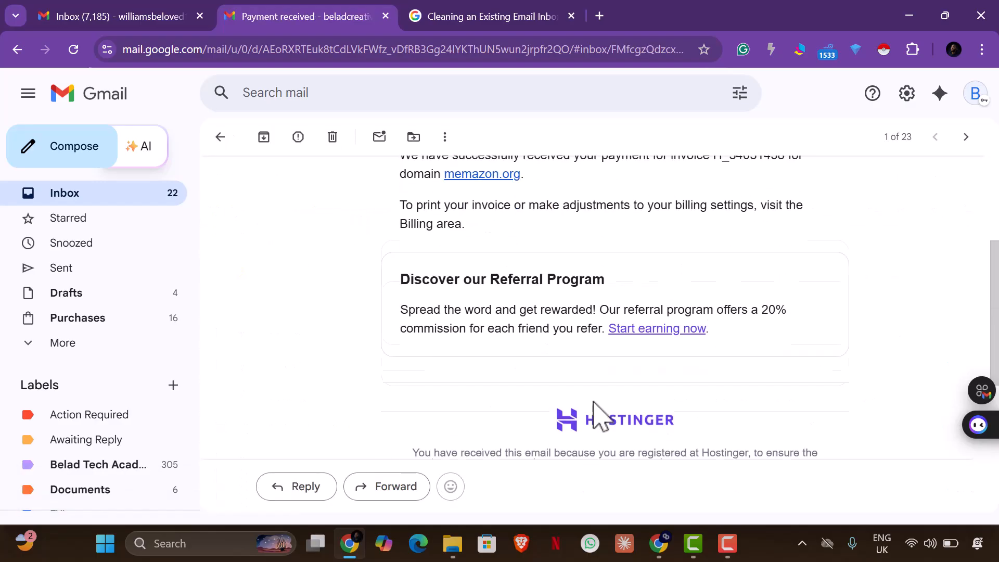
pyautogui.click(221, 138)
pyautogui.click(220, 209)
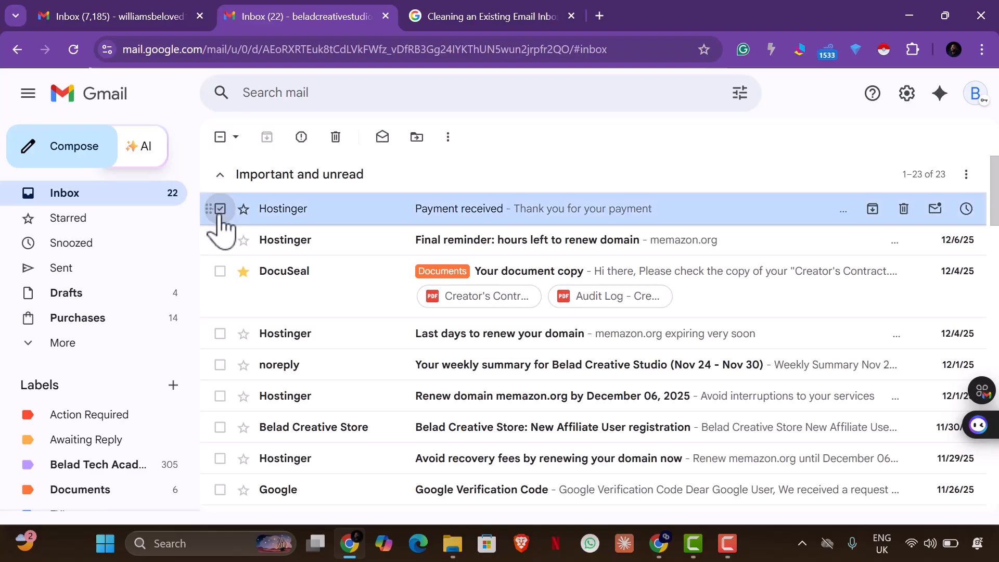
pyautogui.click(220, 240)
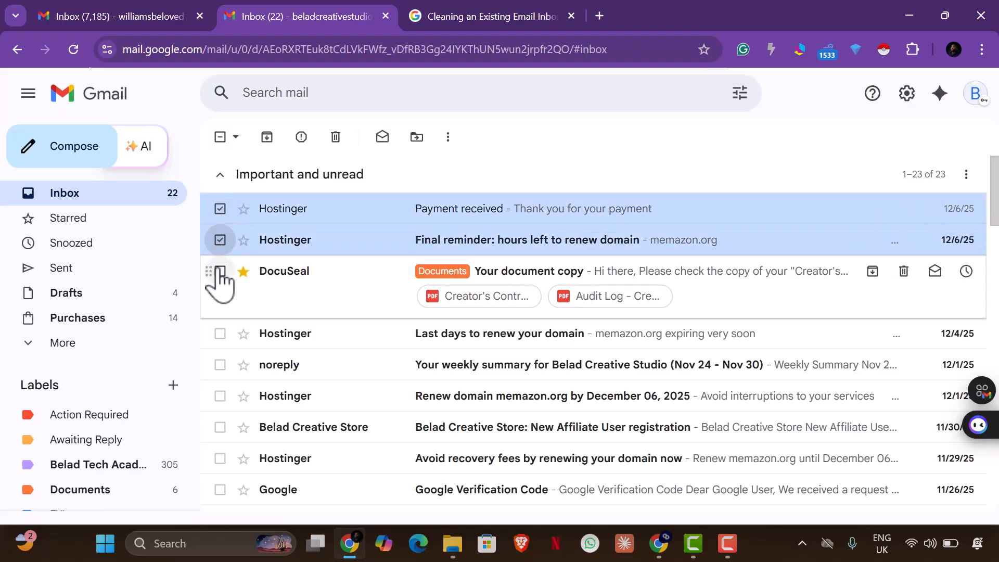
pyautogui.click(336, 137)
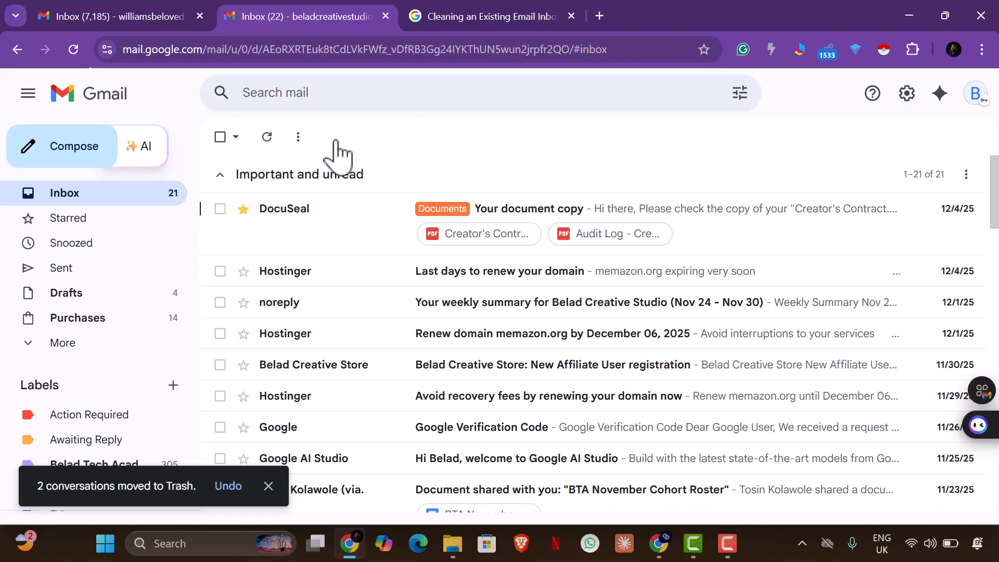
# Select the first unwanted emails: domain renewals, weekly summary, verification code, AI Studio welcome, cohort roster, Hostinger expiry
pyautogui.click(220, 271)
pyautogui.click(220, 302)
pyautogui.scroll(-2, 223, 315)
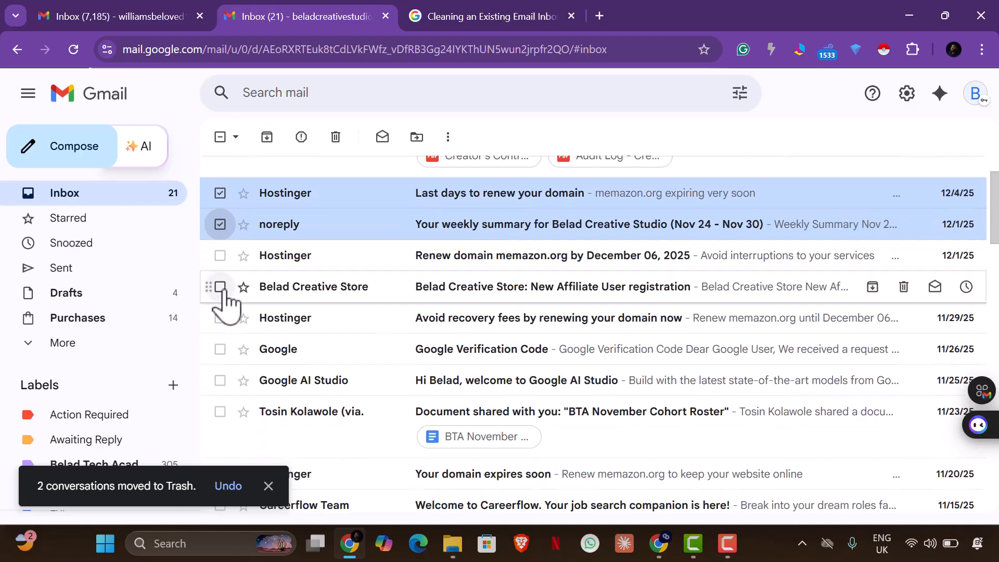
pyautogui.click(220, 257)
pyautogui.click(220, 287)
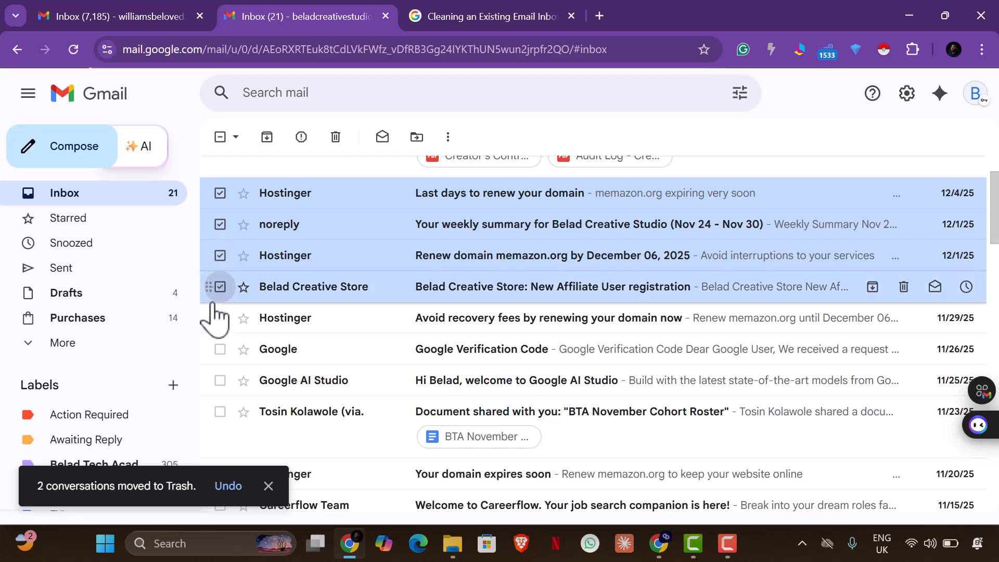
pyautogui.click(220, 319)
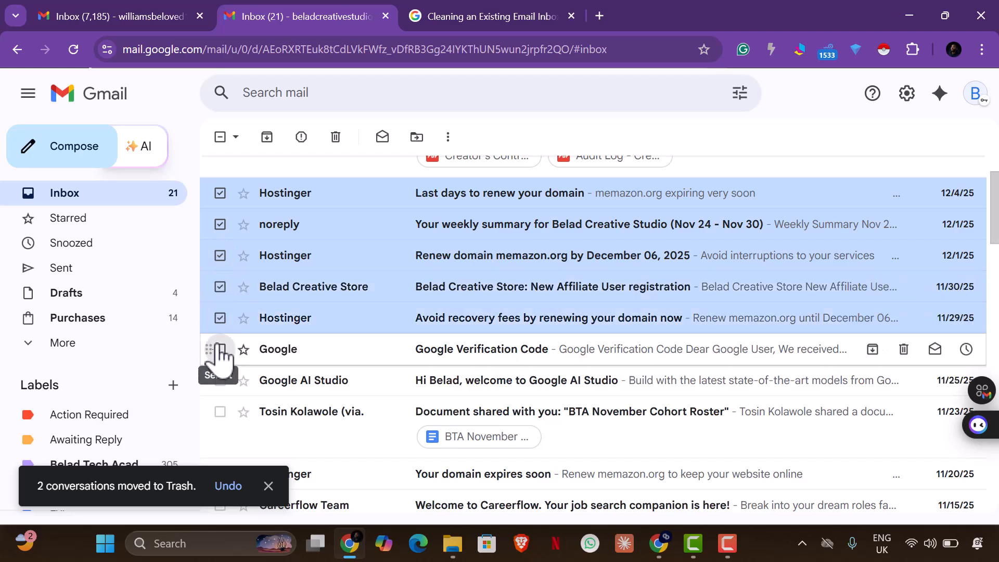
pyautogui.click(220, 349)
pyautogui.click(220, 380)
pyautogui.scroll(-3, 261, 339)
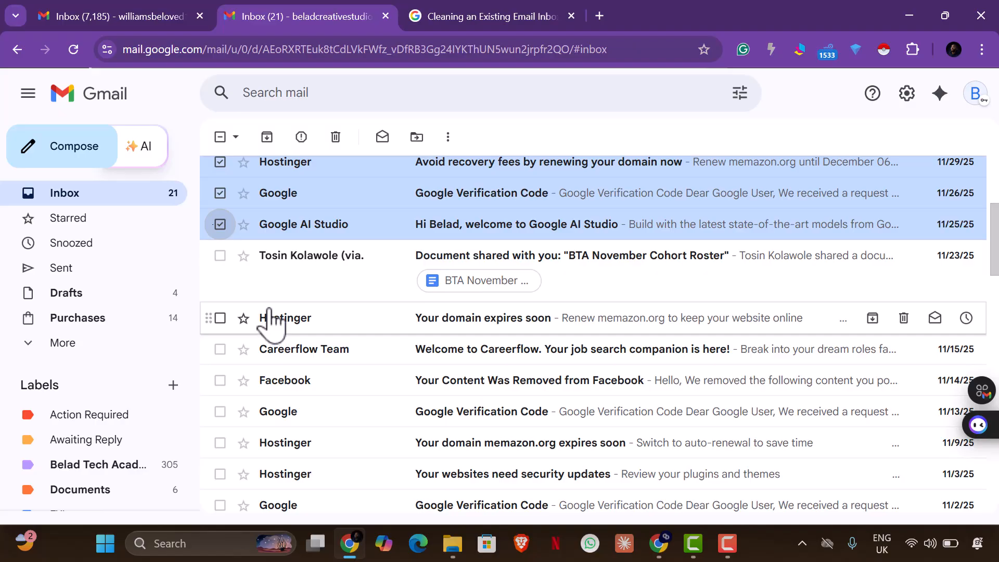
pyautogui.click(226, 260)
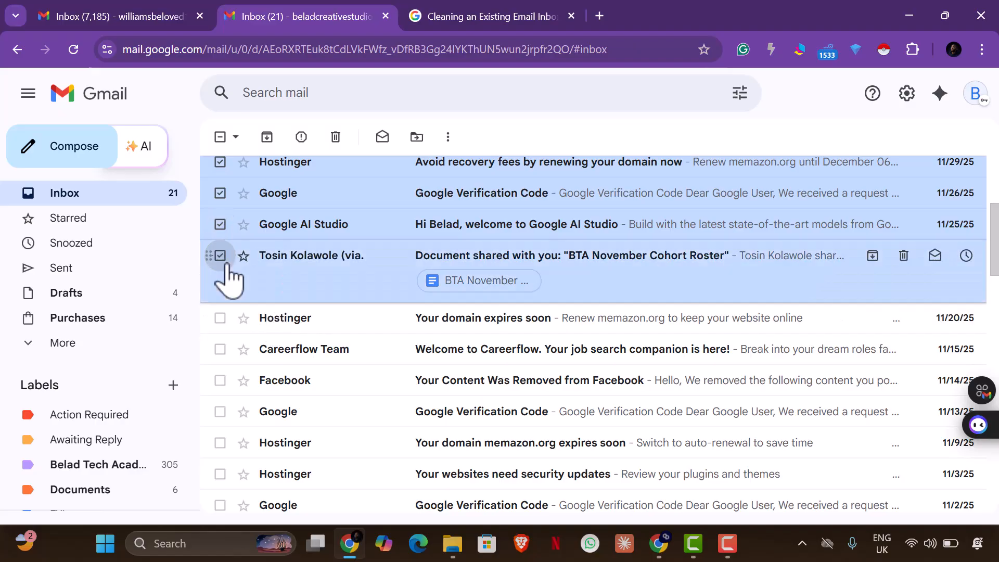
pyautogui.click(220, 318)
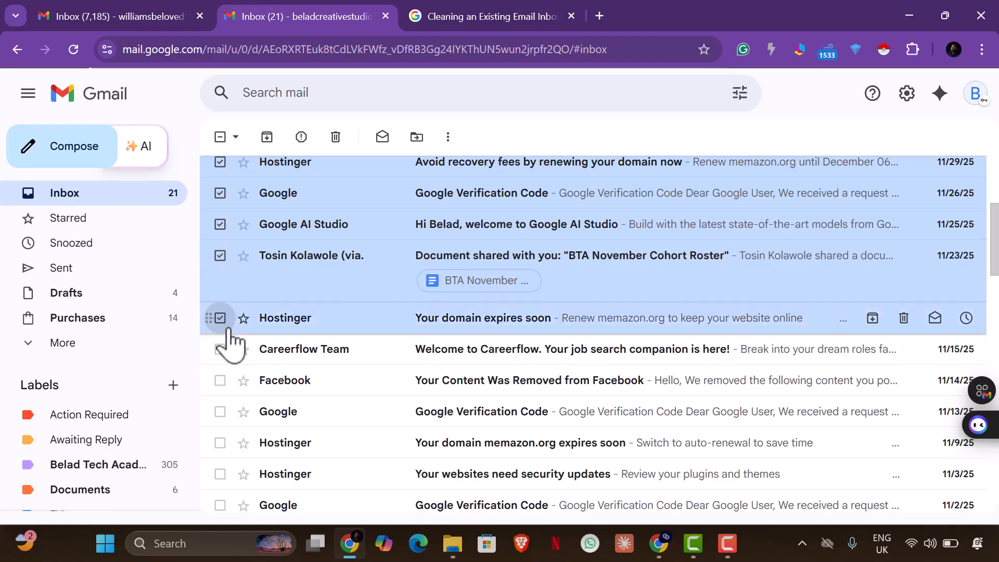
# Also select the Careerflow, Facebook, Hostinger, verification-code, starred Documents and Belad affiliate emails
pyautogui.scroll(-2, 227, 329)
pyautogui.click(220, 272)
pyautogui.click(220, 302)
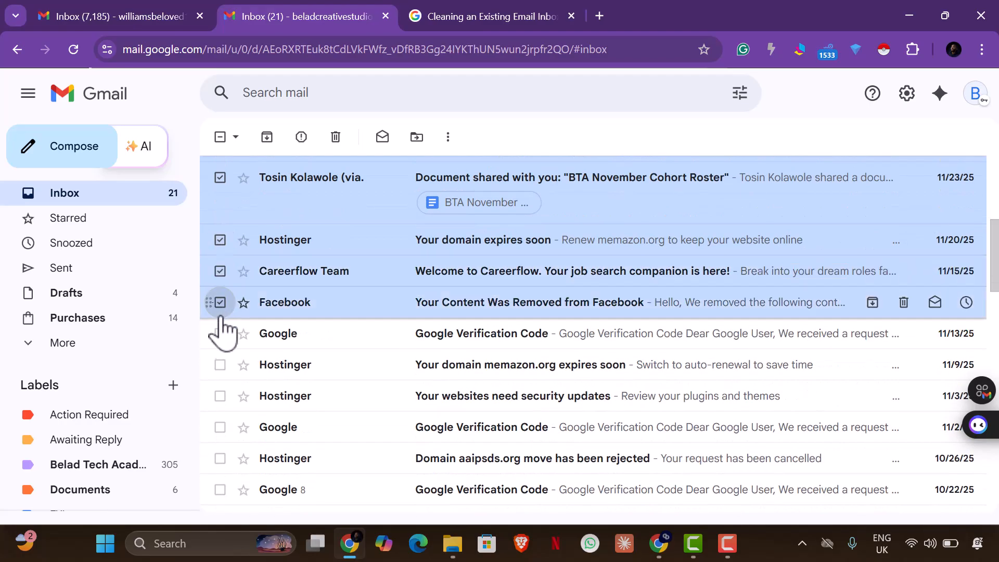
pyautogui.click(220, 333)
pyautogui.click(219, 365)
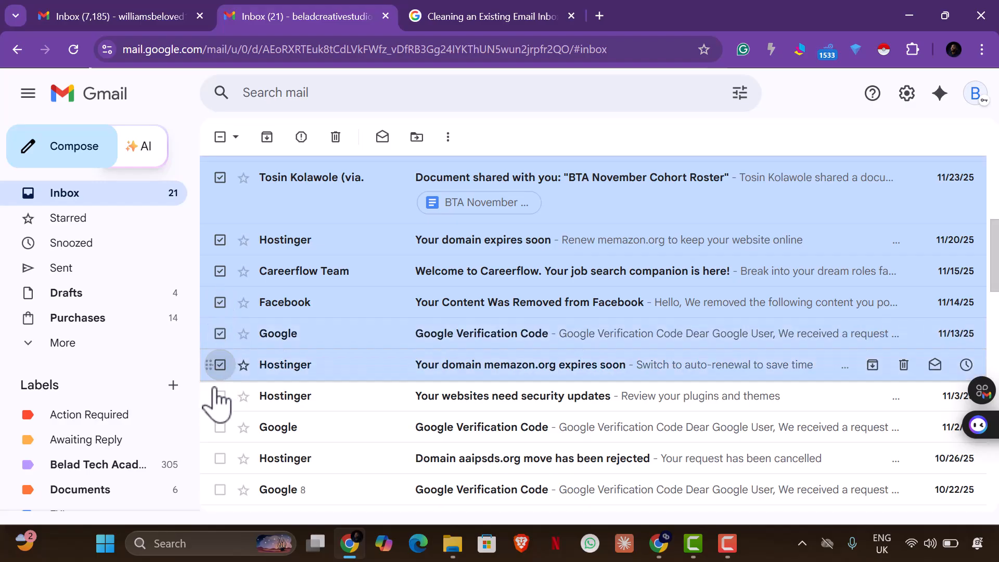
pyautogui.click(220, 397)
pyautogui.click(220, 427)
pyautogui.click(220, 458)
pyautogui.scroll(-3, 221, 468)
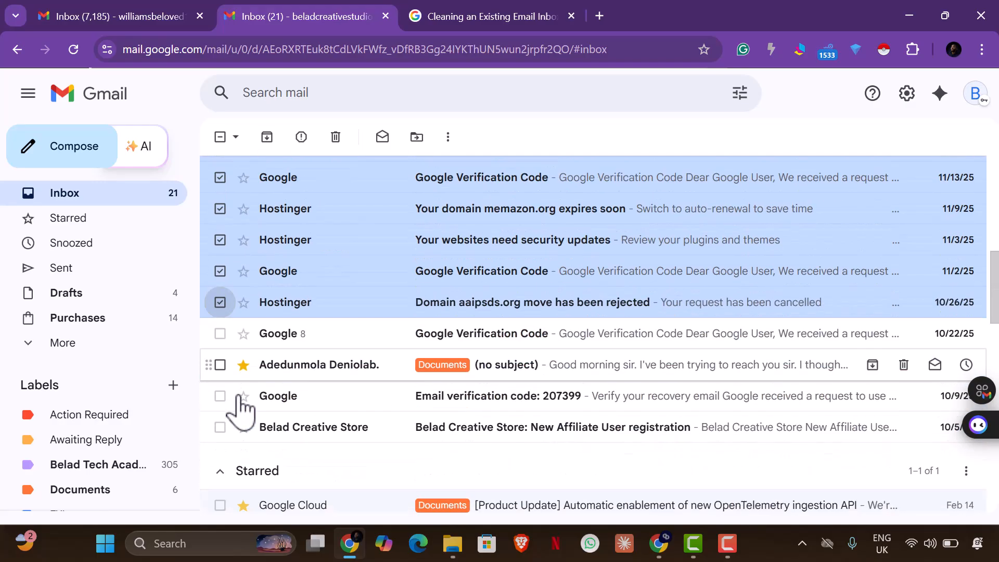
pyautogui.click(220, 334)
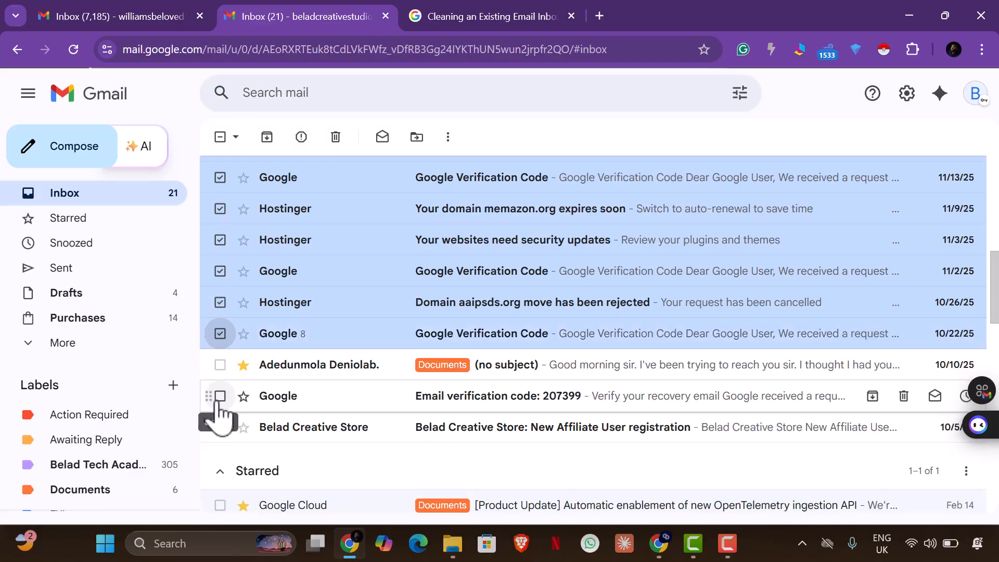
pyautogui.click(220, 365)
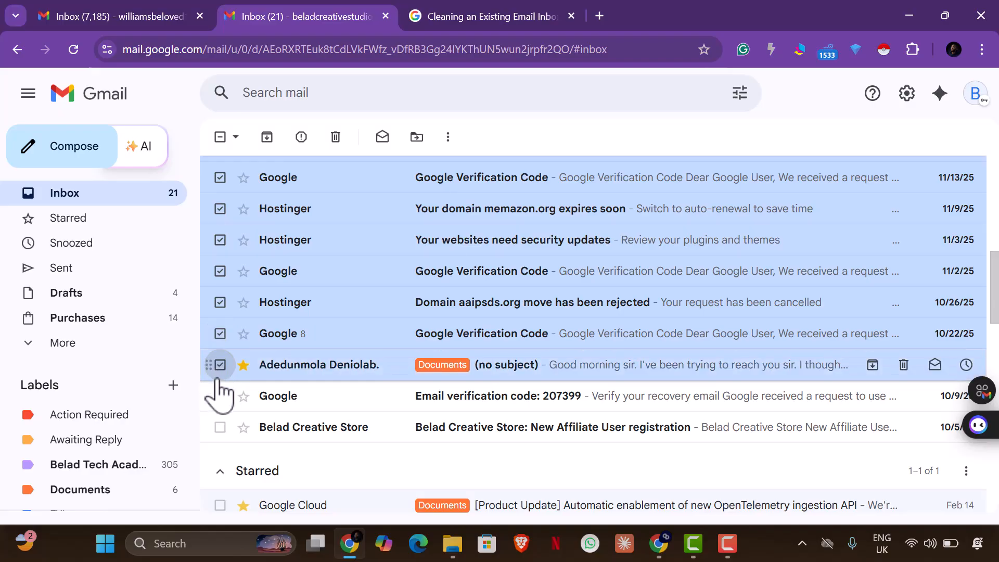
pyautogui.click(220, 397)
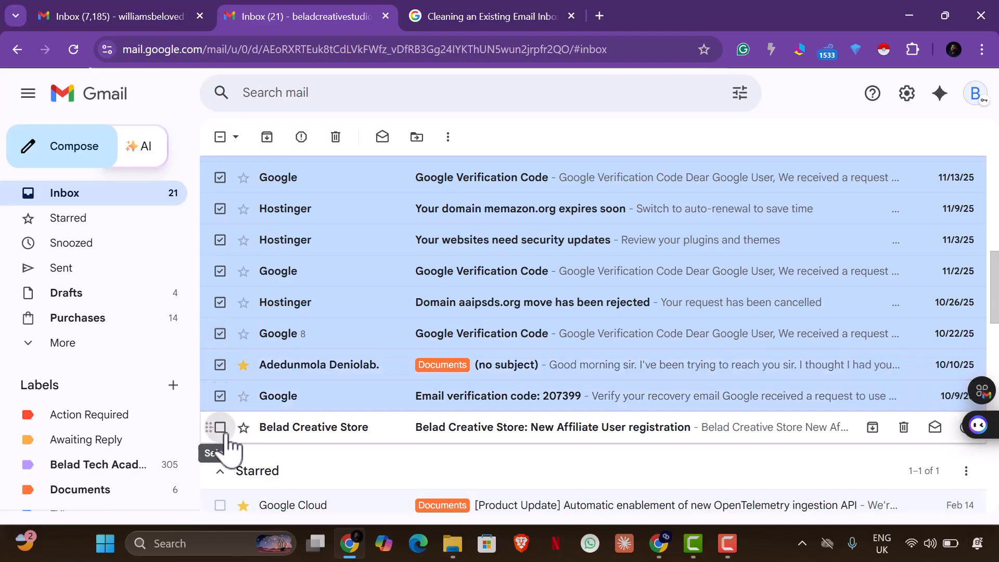
pyautogui.click(220, 427)
# Add the starred Google Cloud product update and move all 21 selected conversations to Trash
pyautogui.scroll(-6, 232, 406)
pyautogui.scroll(2, 242, 287)
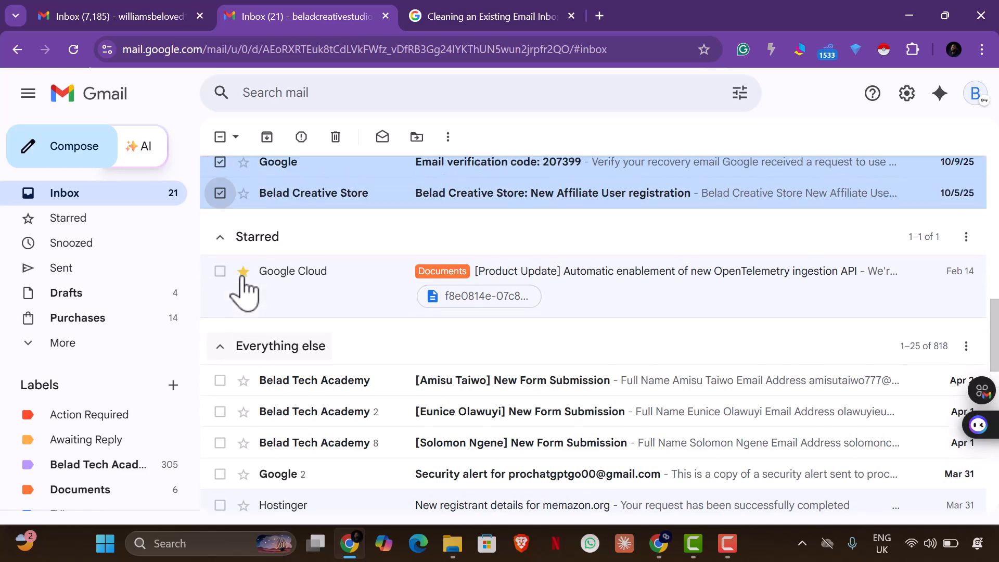
pyautogui.click(220, 271)
pyautogui.scroll(-3, 229, 307)
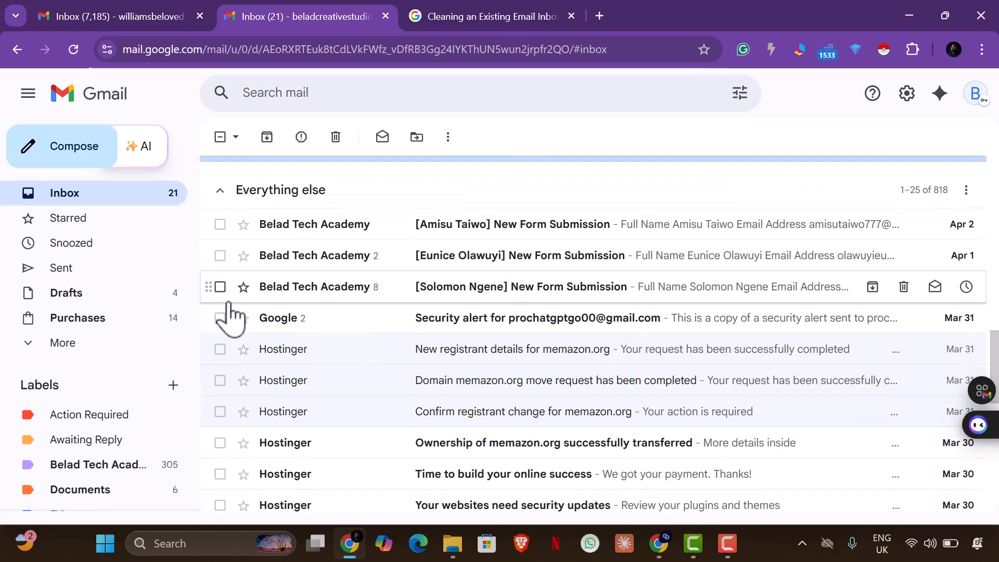
pyautogui.scroll(2, 229, 317)
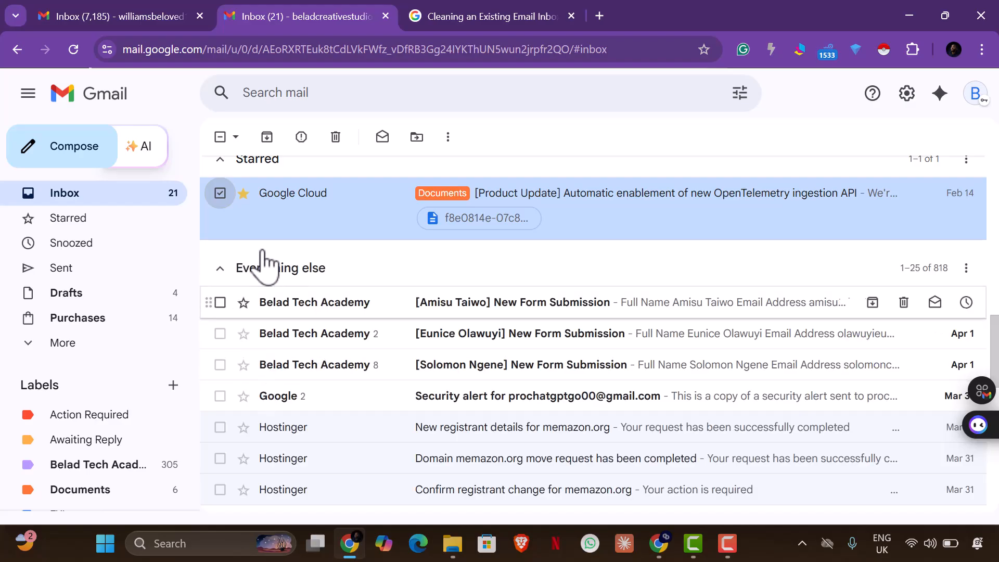
pyautogui.click(336, 136)
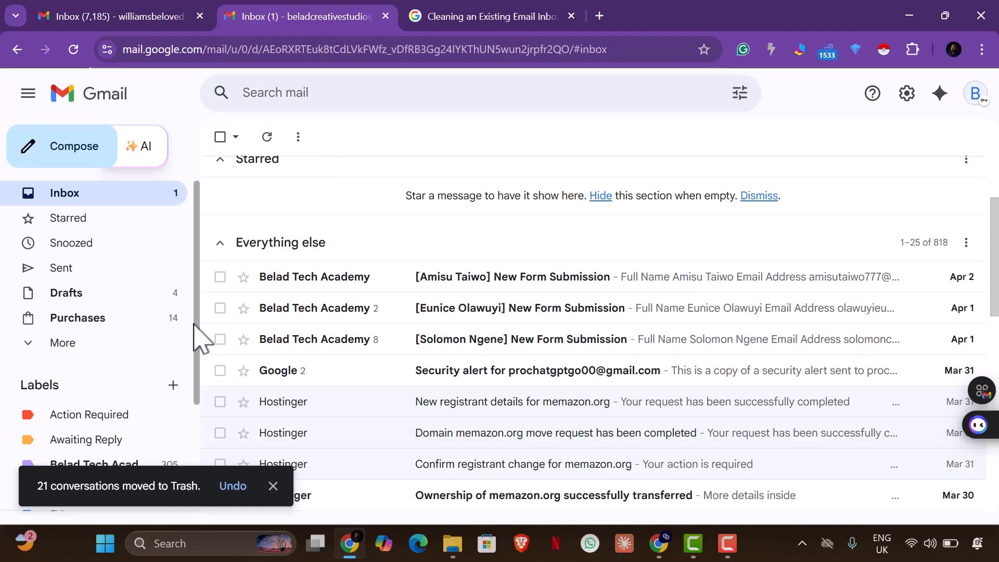
# Archive DocuSeal's 'Your document copy' email so Important and unread is empty
pyautogui.scroll(2, 317, 301)
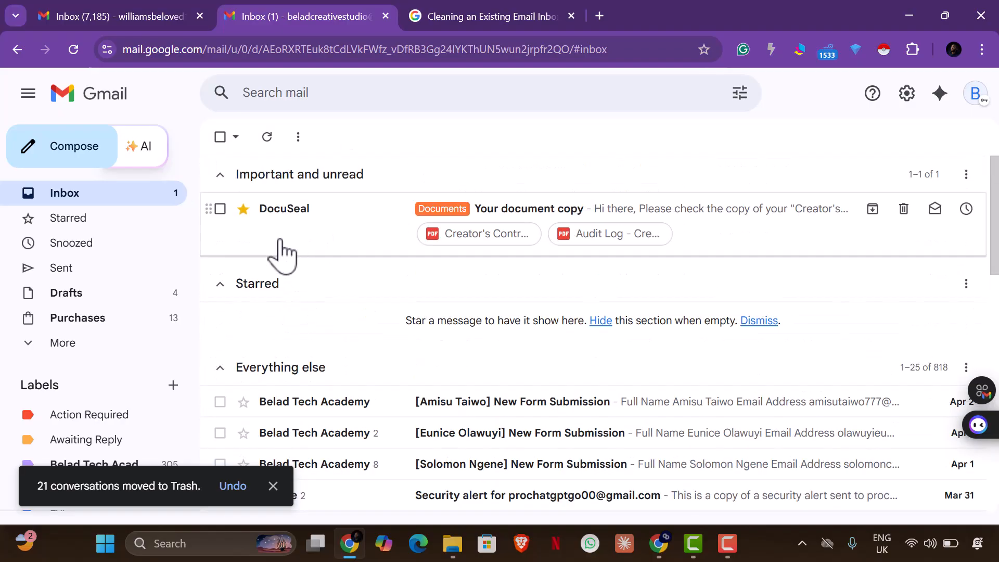
pyautogui.click(220, 209)
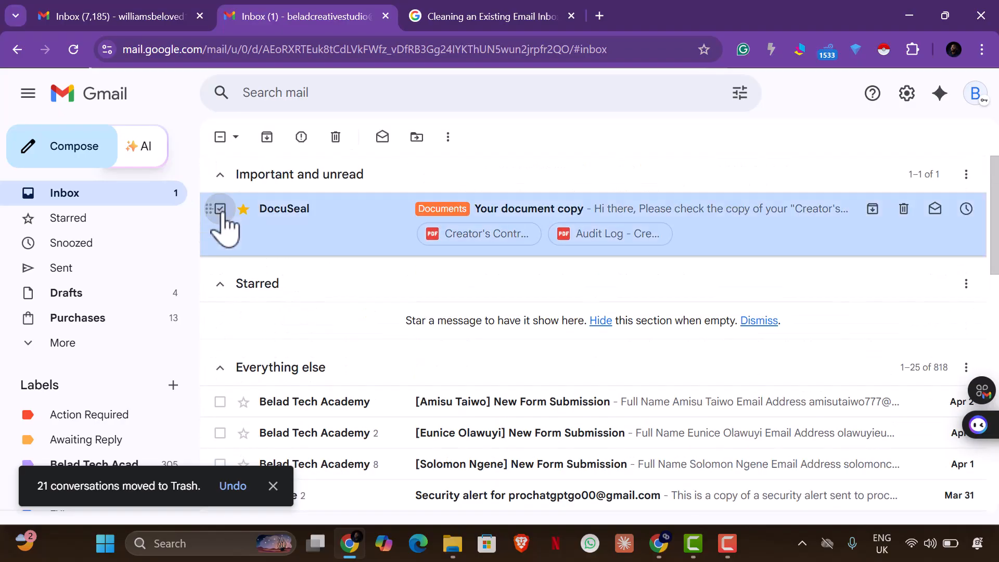
pyautogui.click(267, 137)
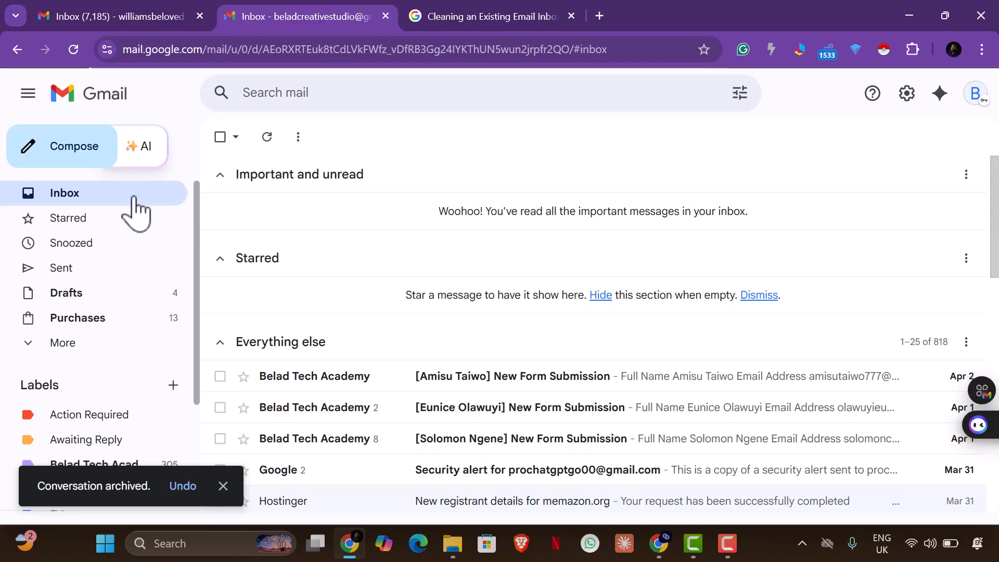
pyautogui.scroll(-5, 298, 326)
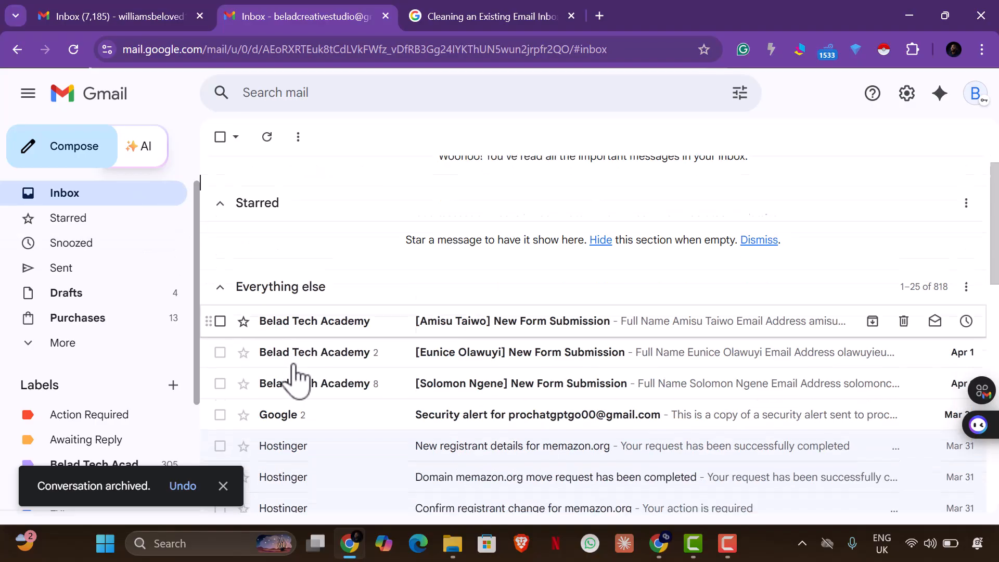
pyautogui.scroll(-2, 315, 372)
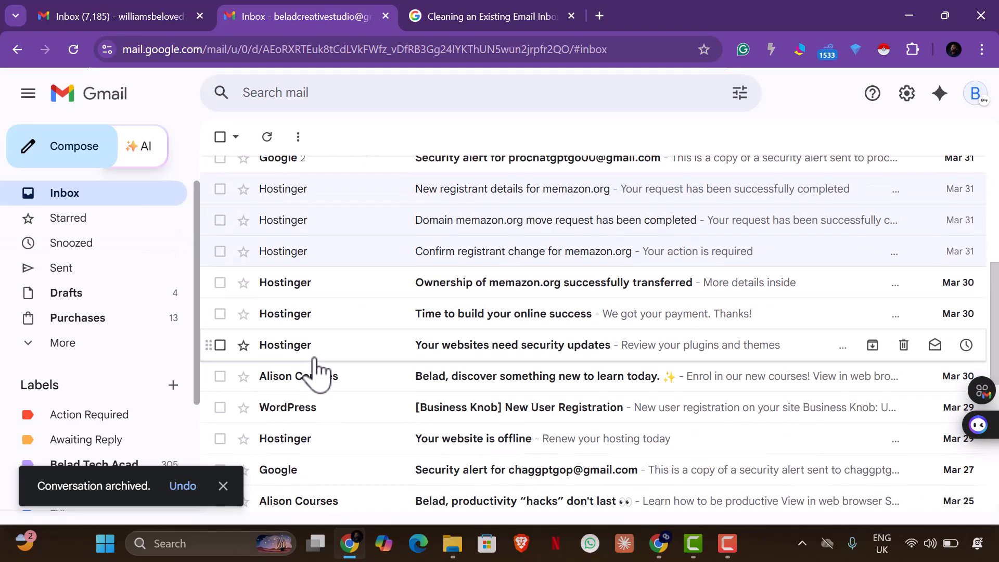
pyautogui.scroll(-9, 315, 371)
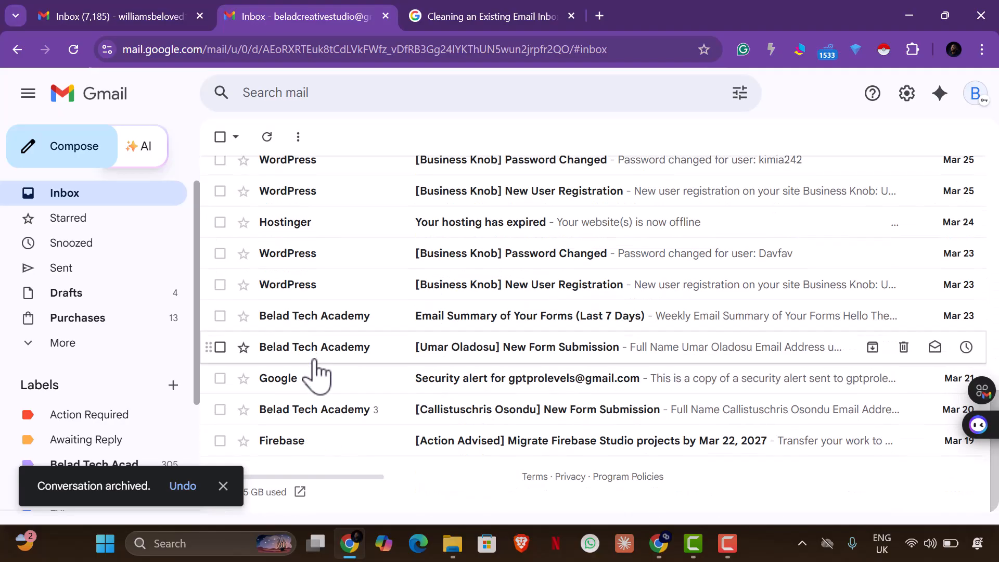
pyautogui.scroll(15, 315, 372)
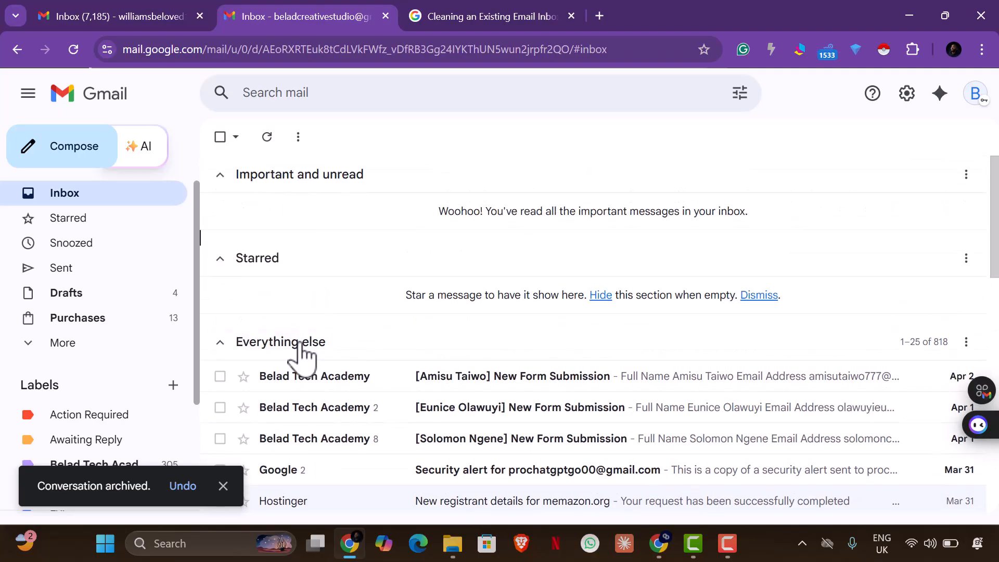
# Set the Everything else section to show up to 50 items at a time
pyautogui.click(967, 344)
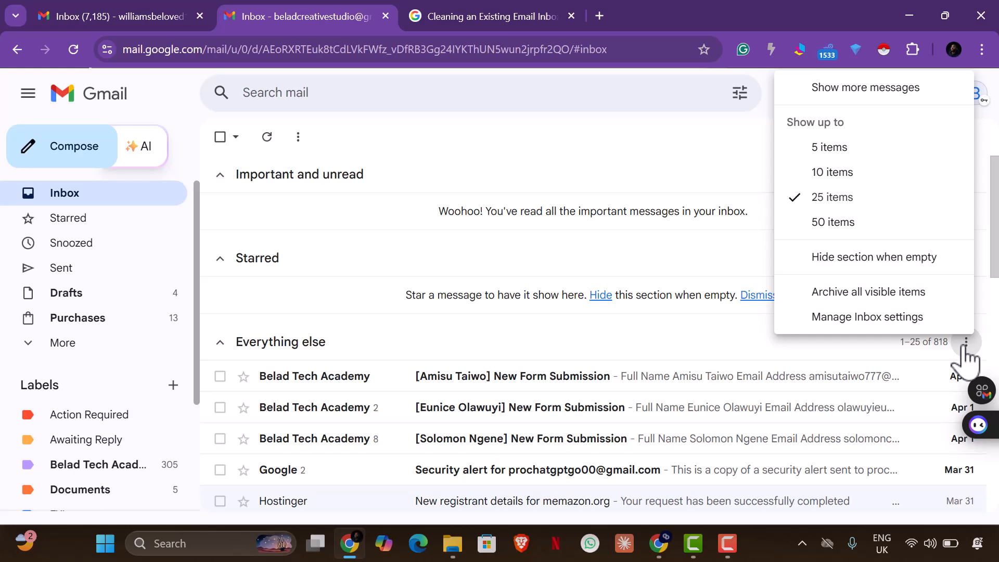
pyautogui.click(862, 229)
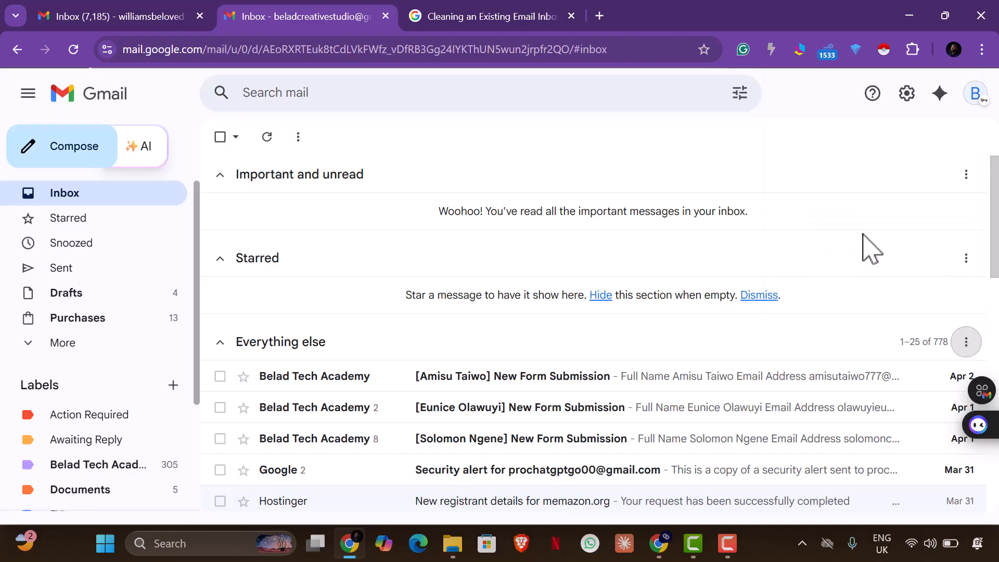
pyautogui.click(966, 342)
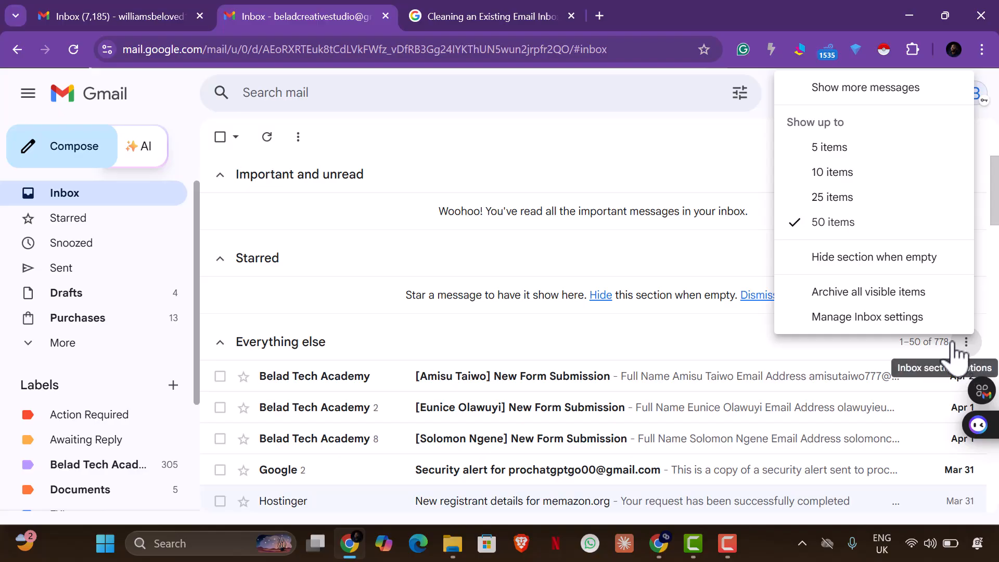
# Archive seven batches of visible Everything else conversations, 50 at a time, via Archive all
pyautogui.click(895, 293)
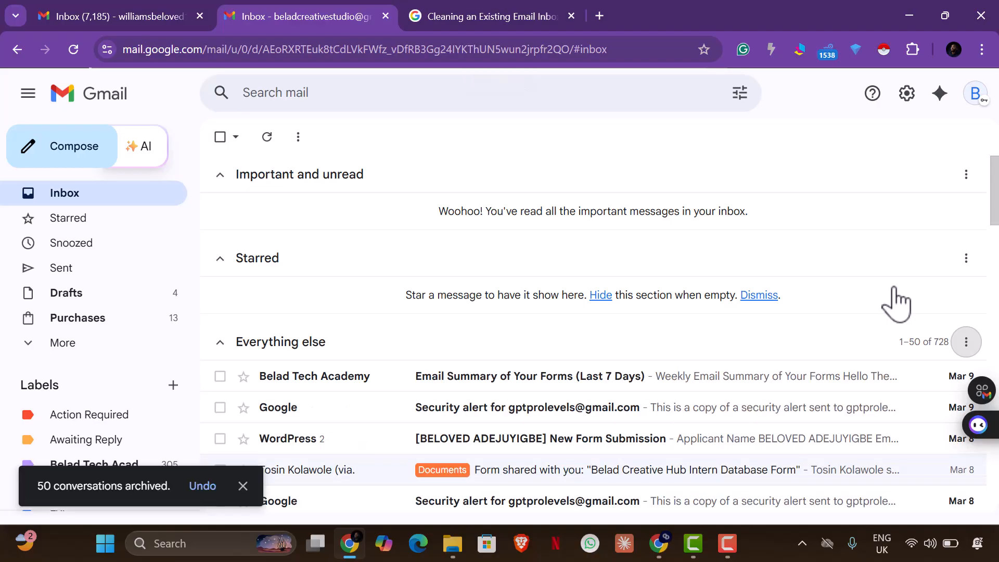
pyautogui.click(966, 343)
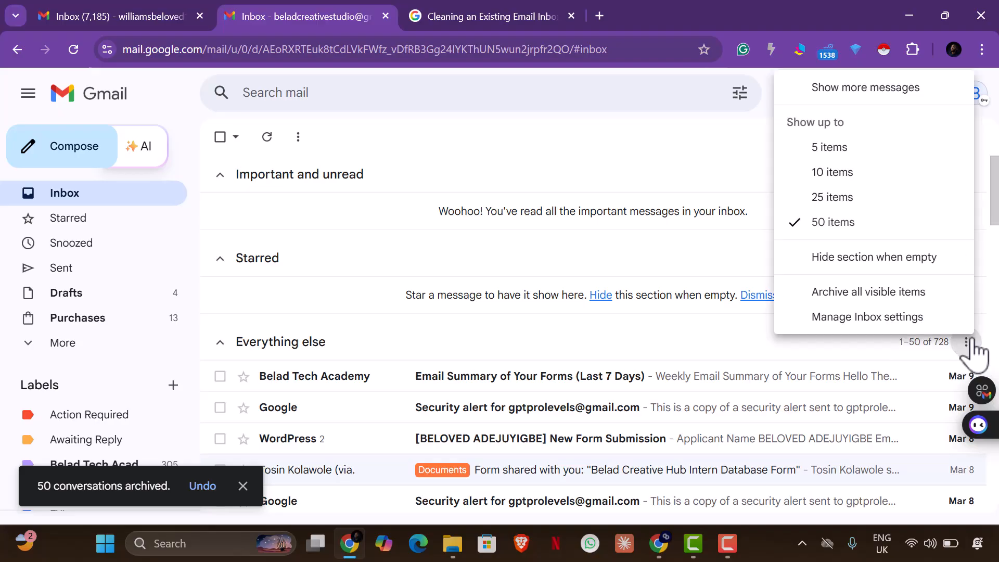
pyautogui.click(905, 292)
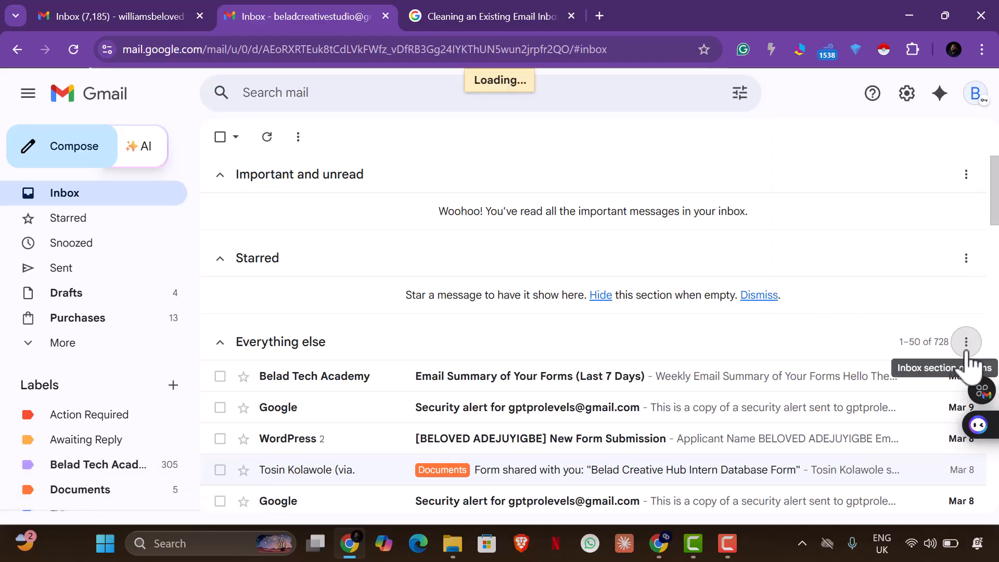
pyautogui.click(966, 343)
pyautogui.click(912, 295)
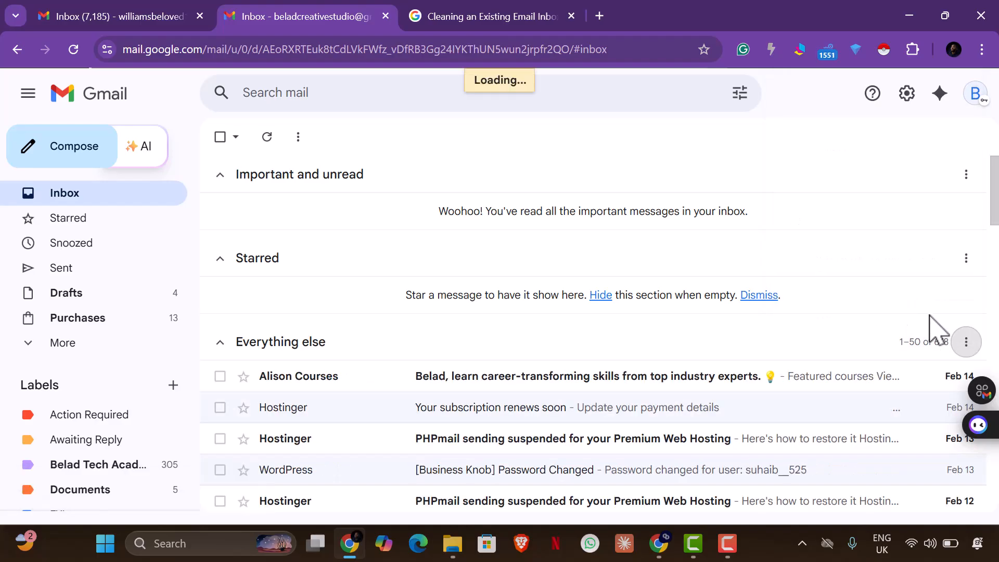
pyautogui.click(967, 342)
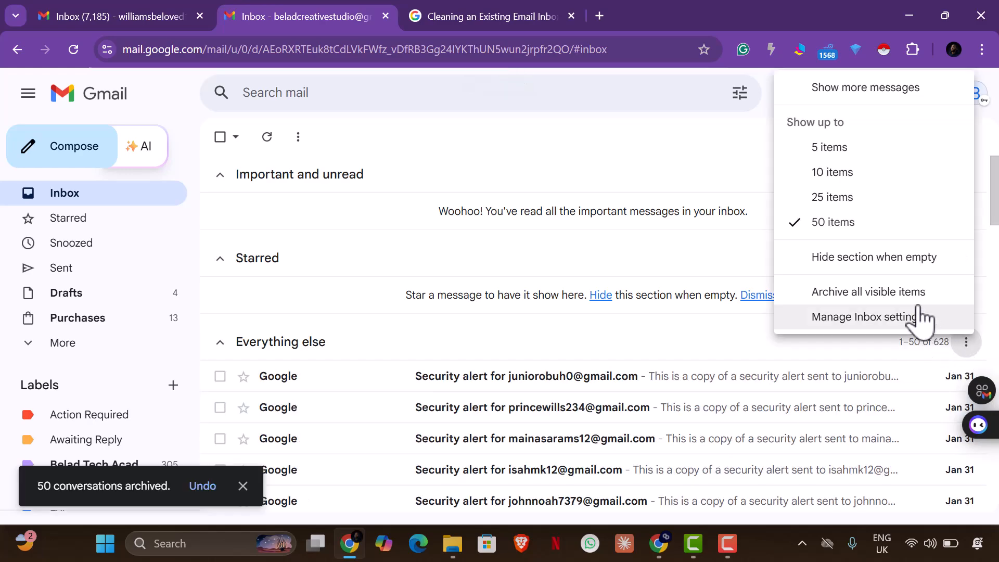
pyautogui.click(902, 295)
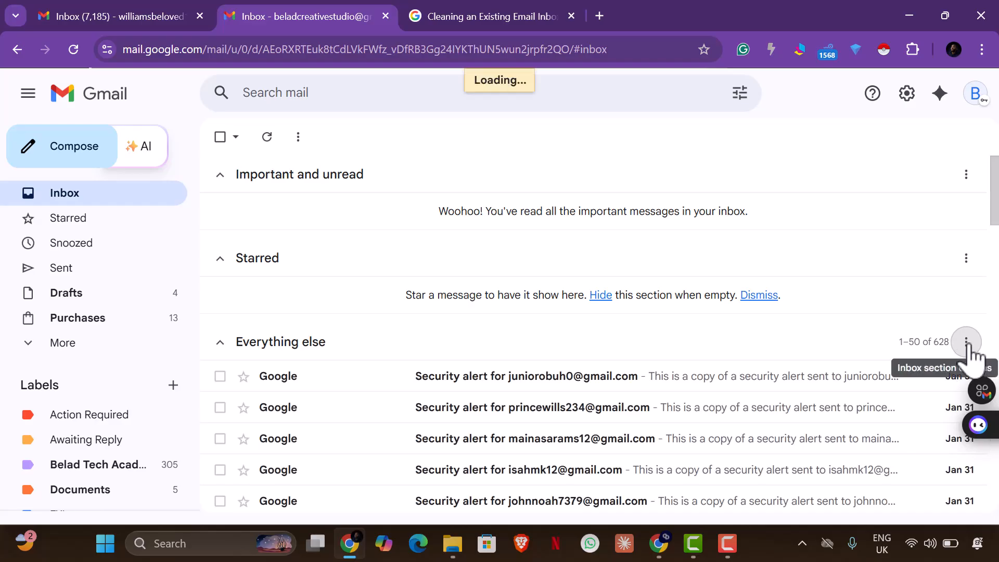
pyautogui.click(966, 343)
pyautogui.click(904, 293)
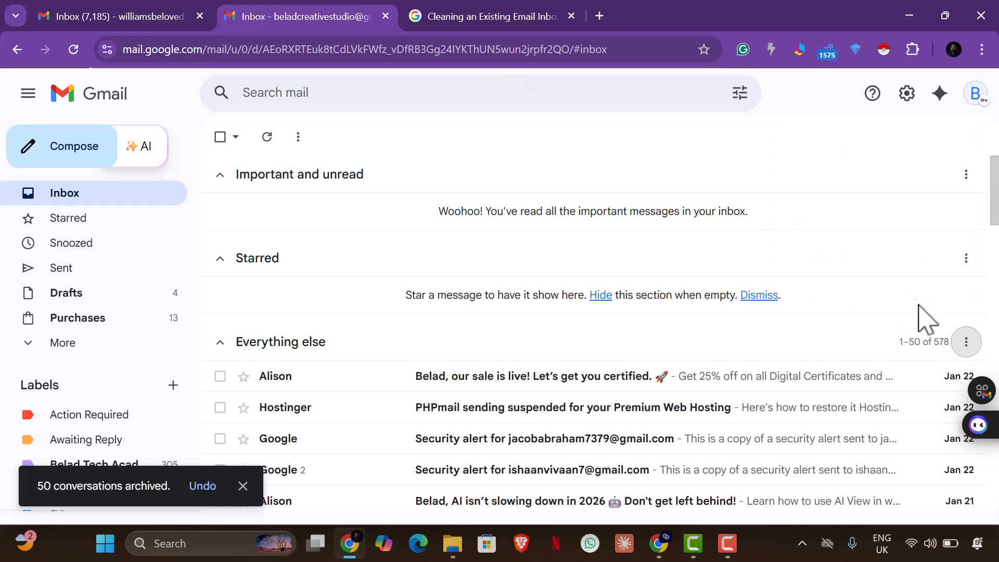
pyautogui.click(967, 342)
pyautogui.click(903, 296)
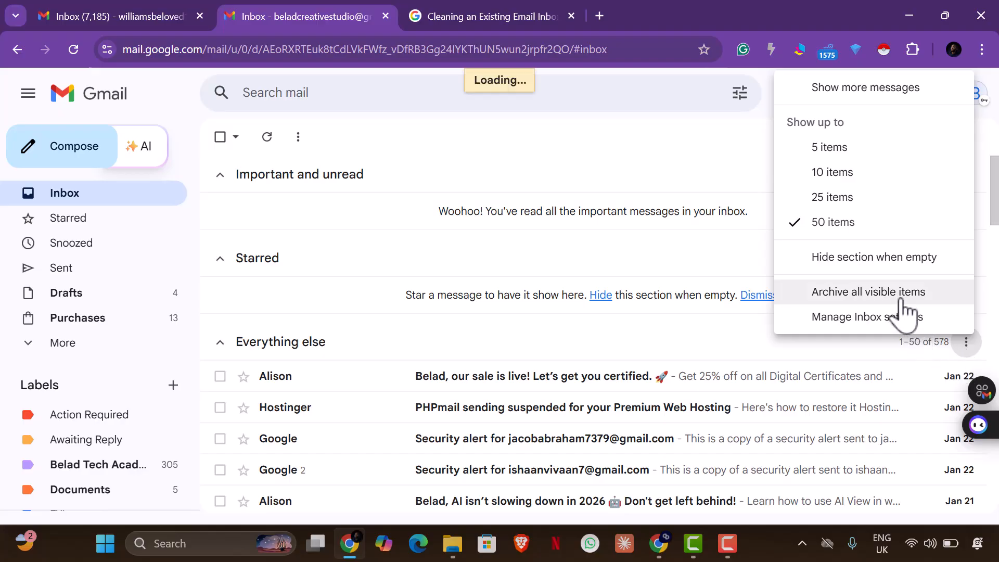
pyautogui.click(957, 343)
pyautogui.click(891, 293)
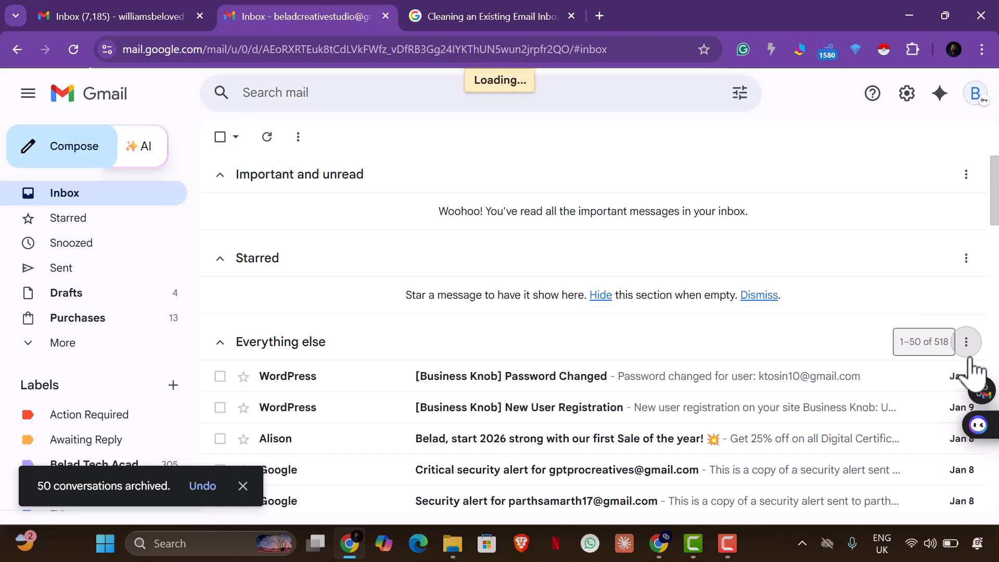
# Archive six more 50-conversation batches from the Everything else section
pyautogui.click(964, 344)
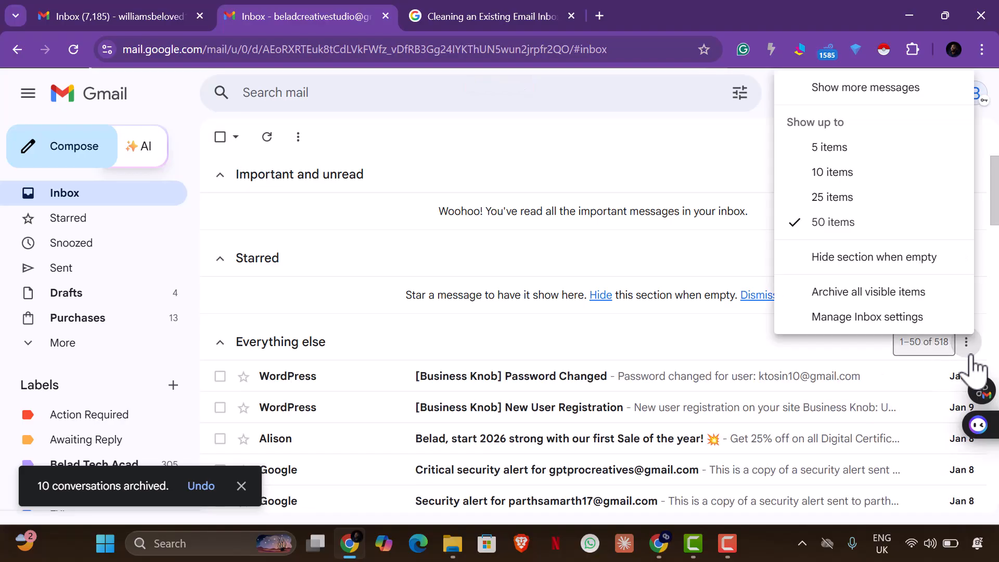
pyautogui.click(889, 291)
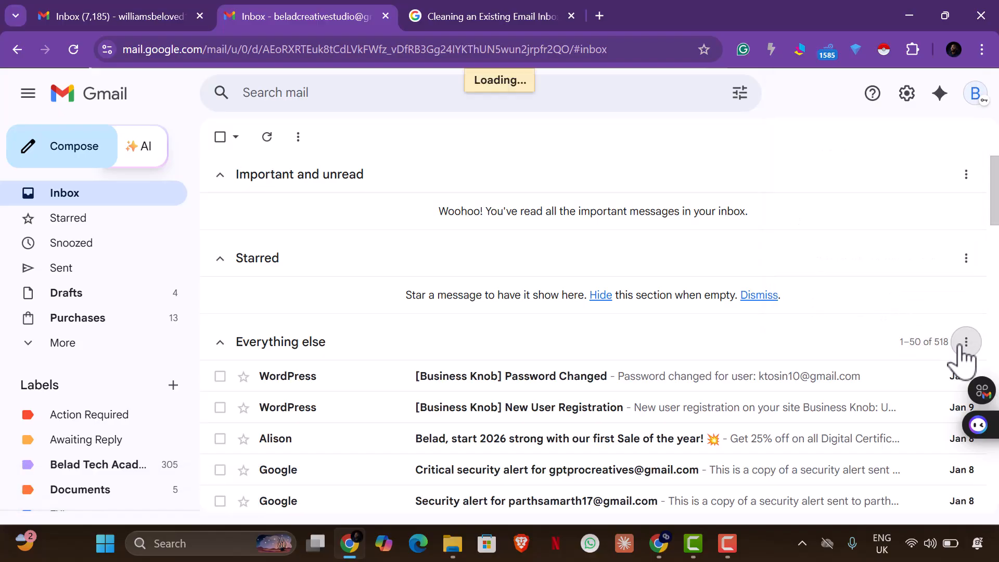
pyautogui.click(967, 343)
pyautogui.click(907, 295)
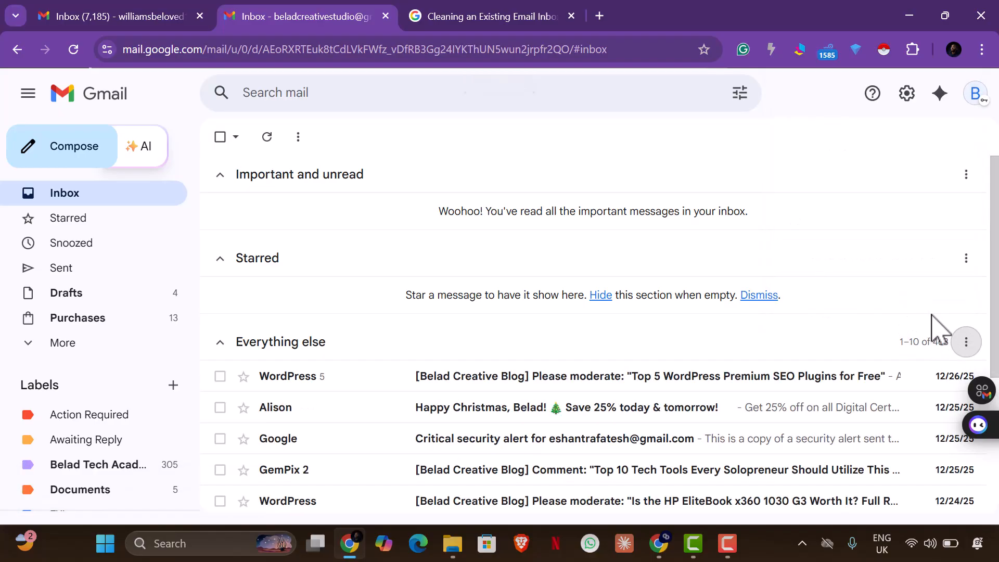
pyautogui.click(967, 342)
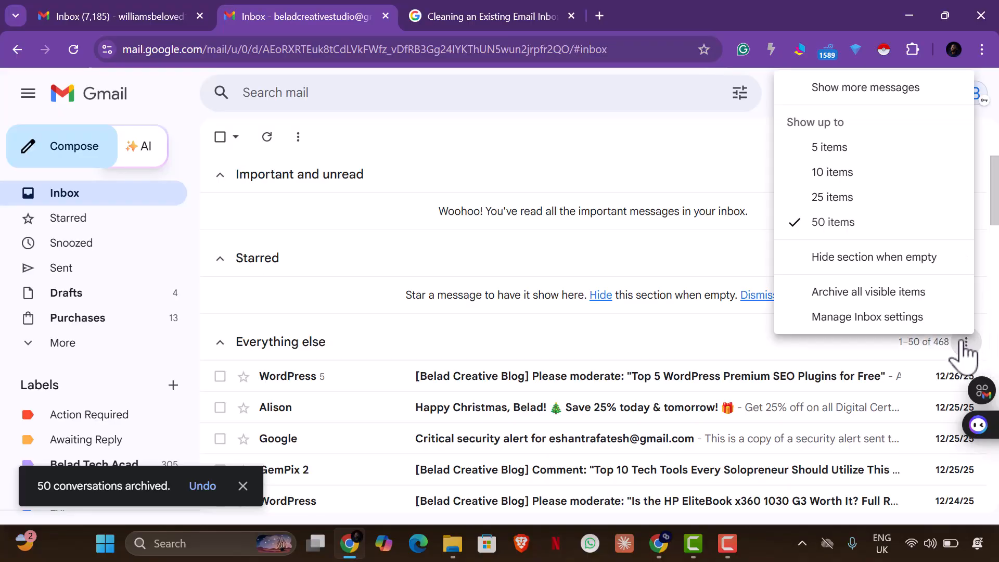
pyautogui.click(925, 291)
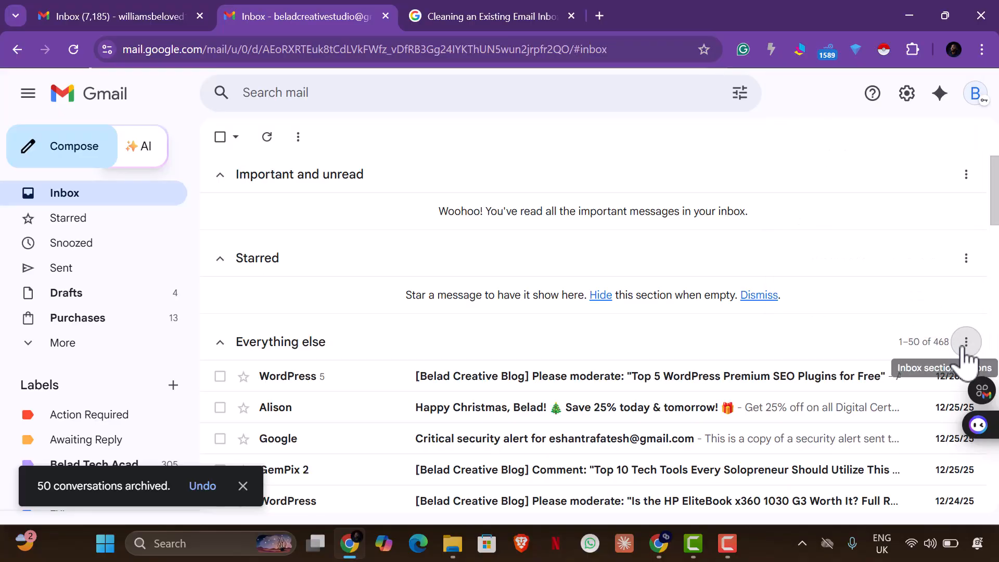
pyautogui.click(965, 345)
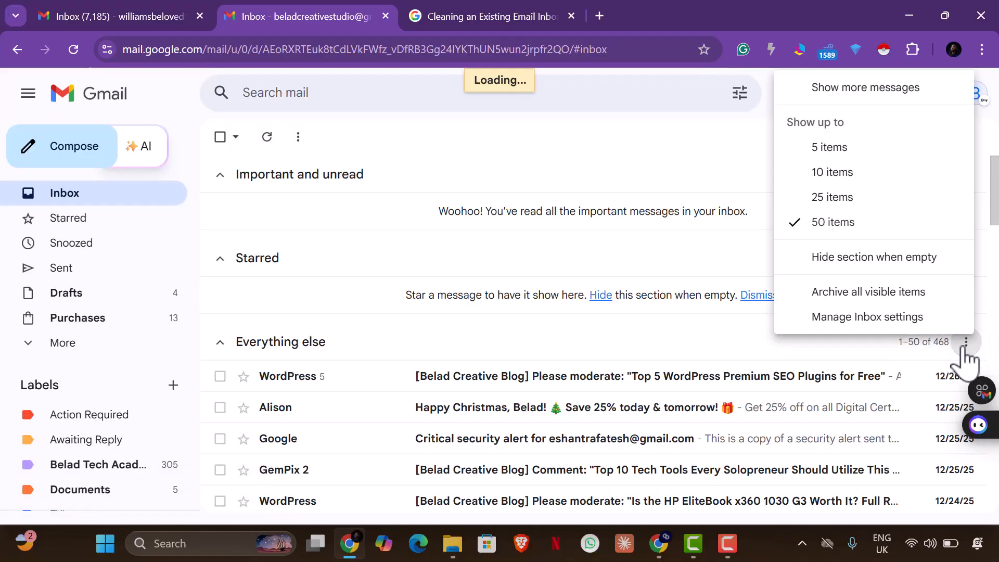
pyautogui.click(914, 295)
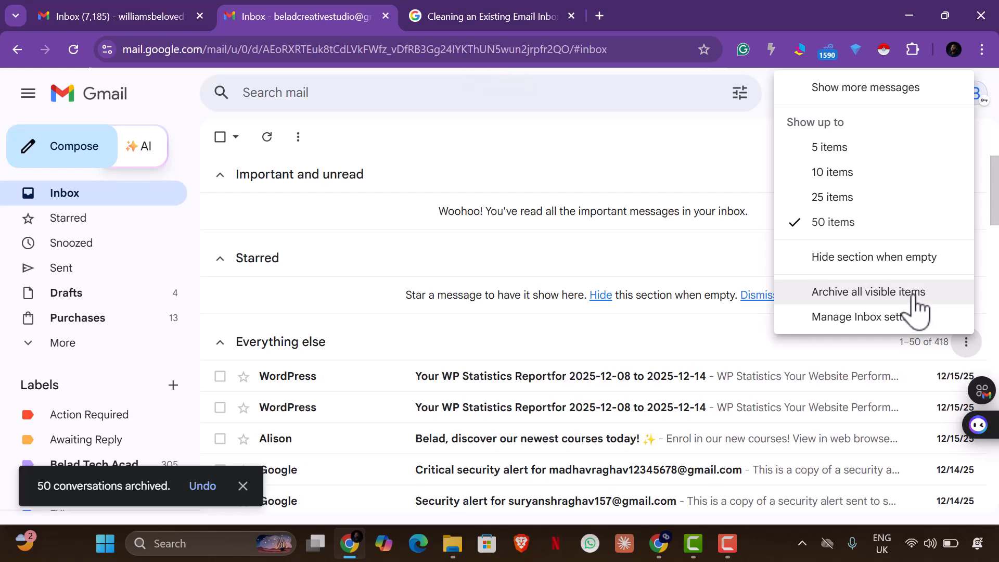
pyautogui.click(909, 296)
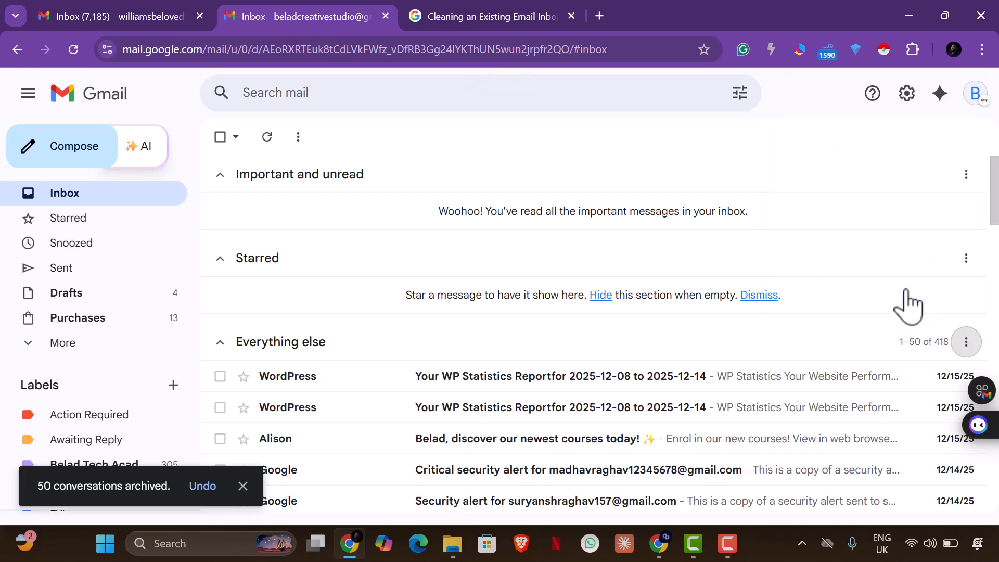
pyautogui.click(966, 342)
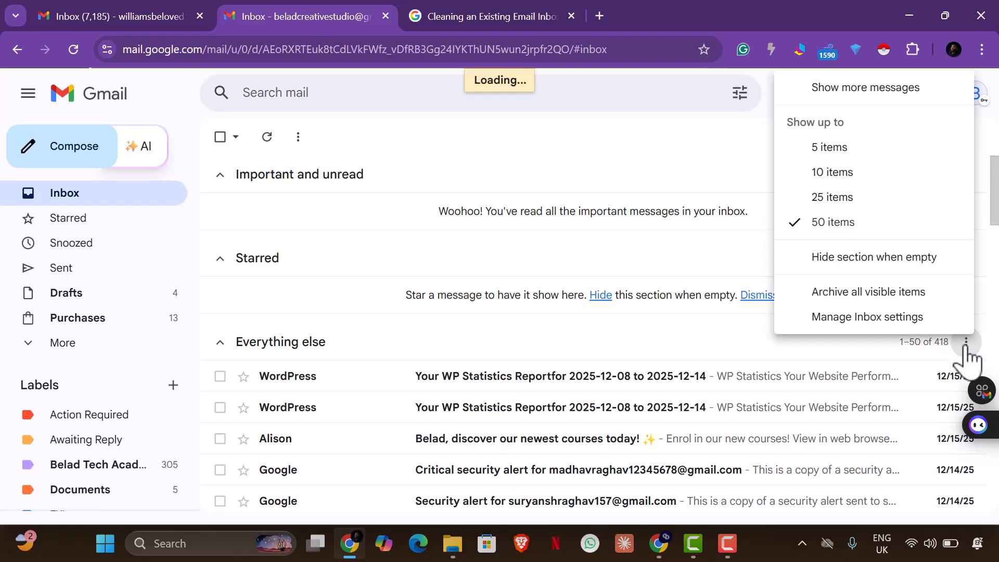
pyautogui.click(922, 294)
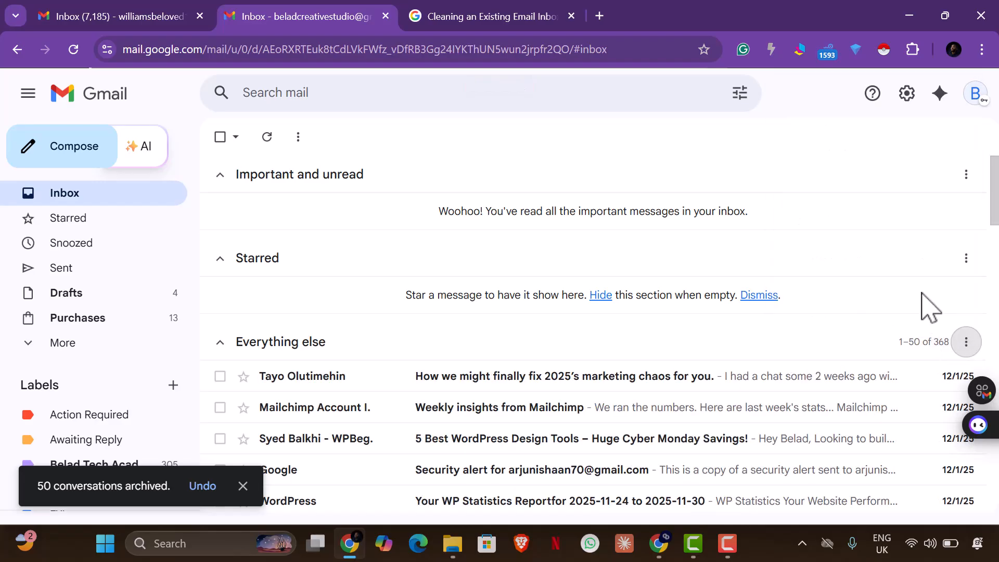
# Show the extra mailbox folders, then archive the final two batches until the inbox reads No new mail!
pyautogui.click(79, 353)
pyautogui.scroll(-2, 96, 354)
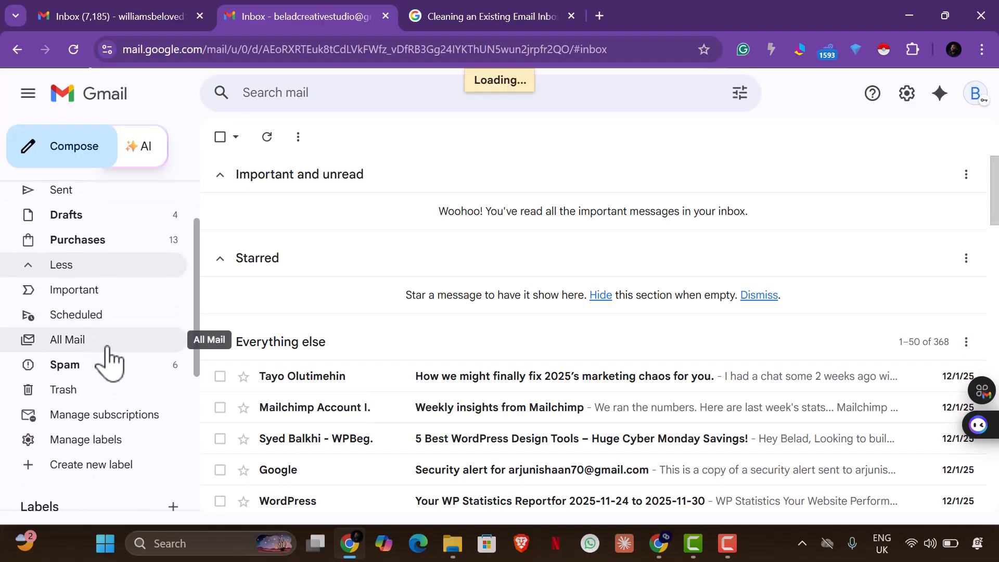
pyautogui.scroll(2, 104, 372)
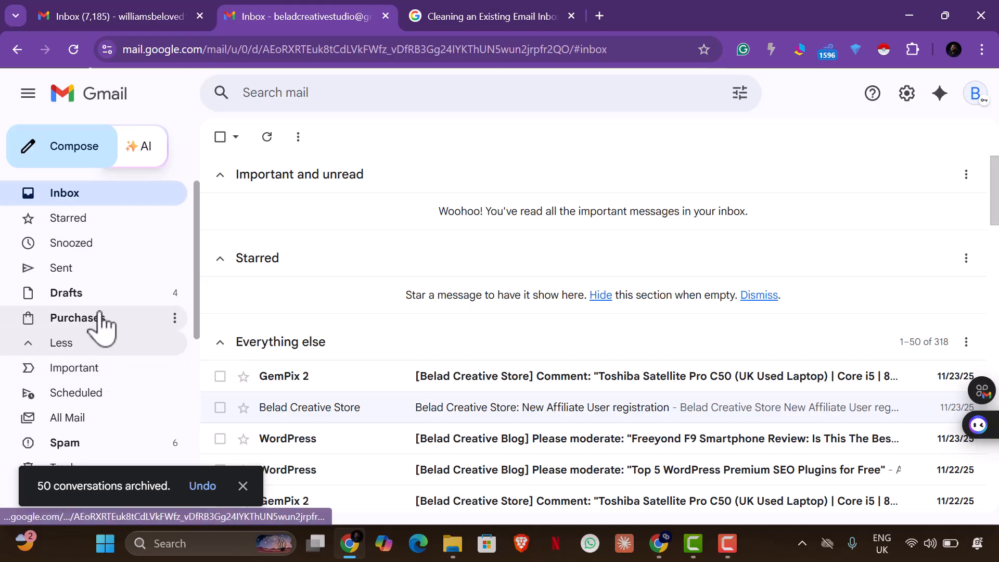
pyautogui.scroll(-5, 101, 330)
pyautogui.scroll(-1, 102, 331)
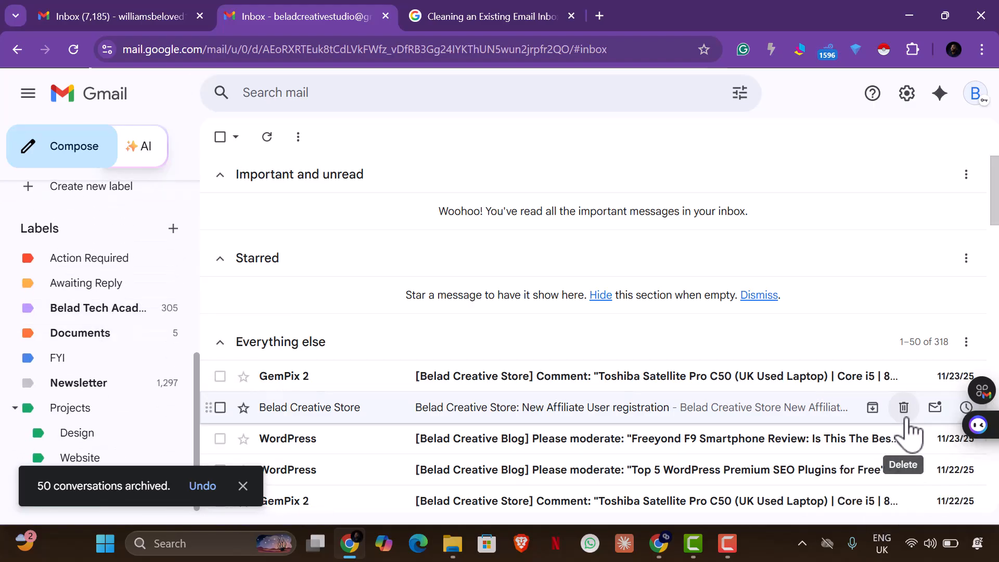
pyautogui.click(968, 344)
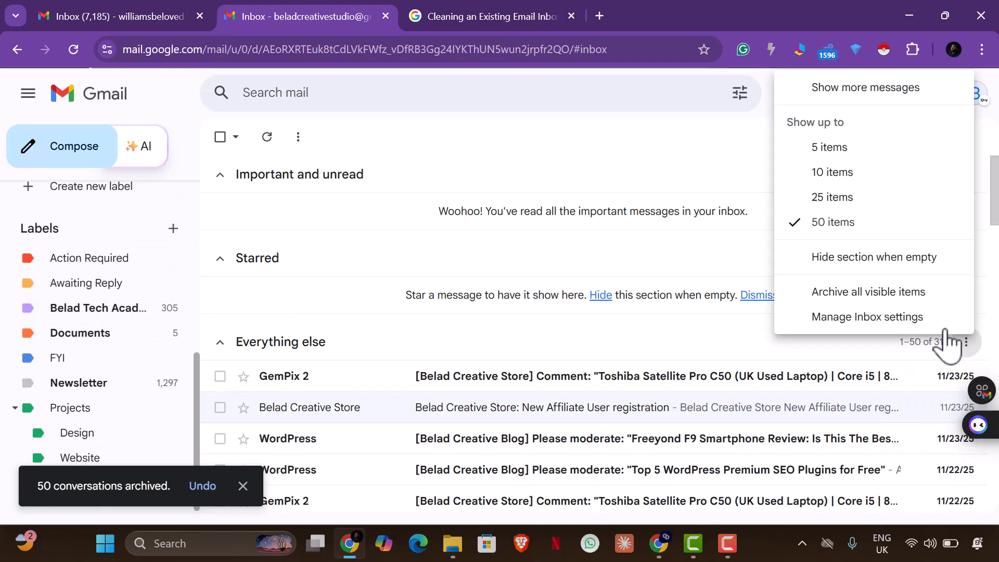
pyautogui.click(894, 298)
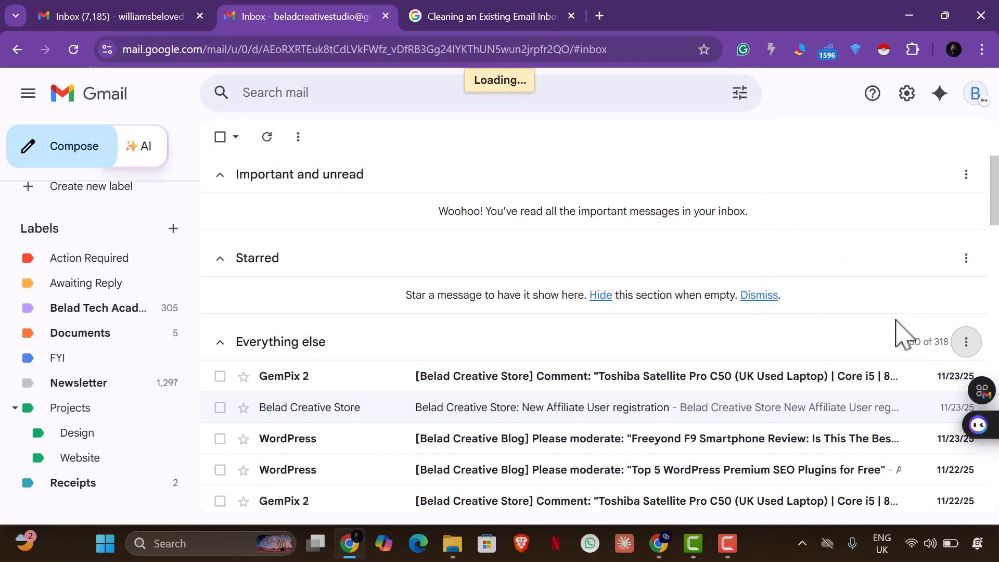
pyautogui.click(967, 343)
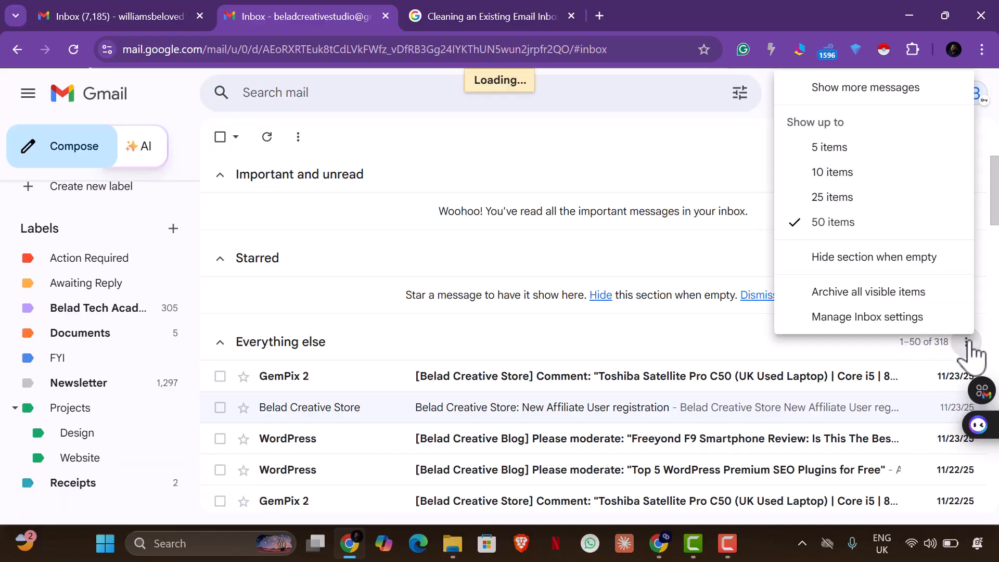
pyautogui.click(868, 291)
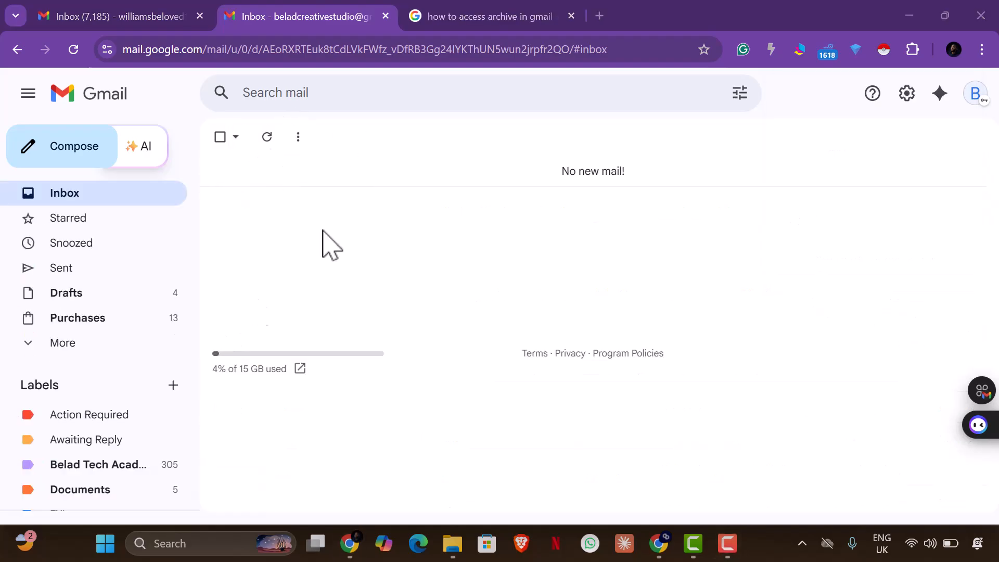
pyautogui.click(85, 344)
pyautogui.scroll(-1, 84, 325)
pyautogui.scroll(-3, 78, 312)
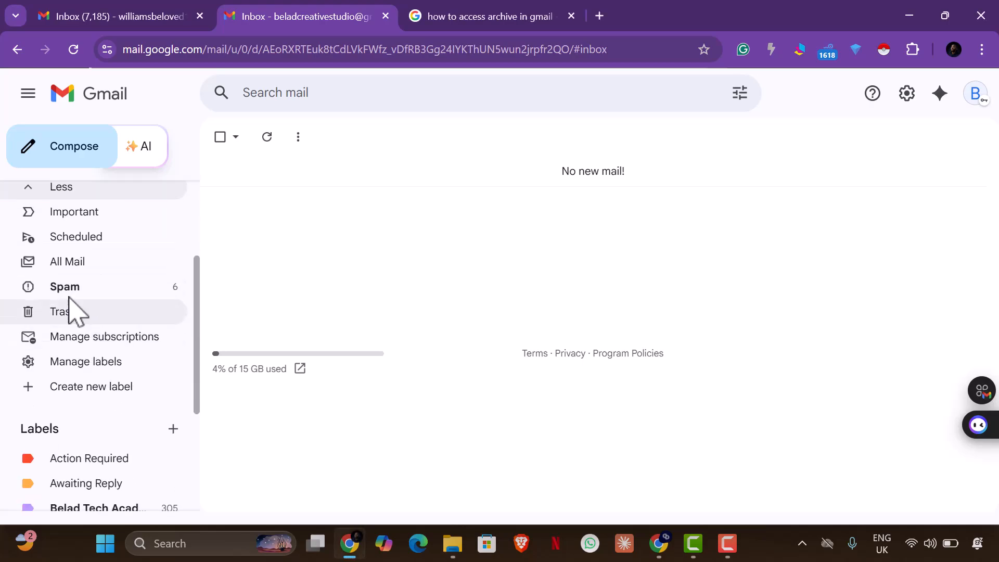
pyautogui.click(72, 268)
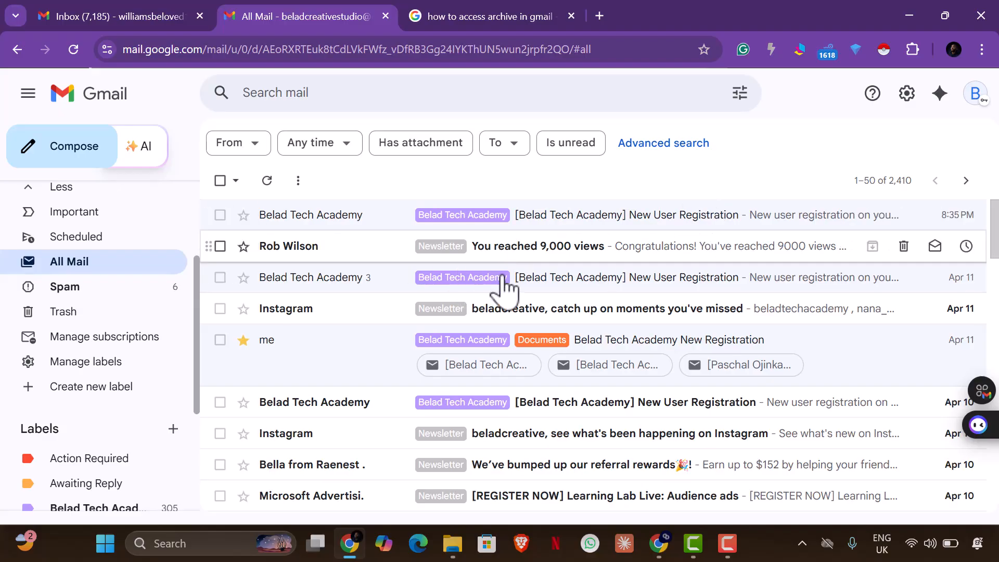
pyautogui.scroll(5, 58, 271)
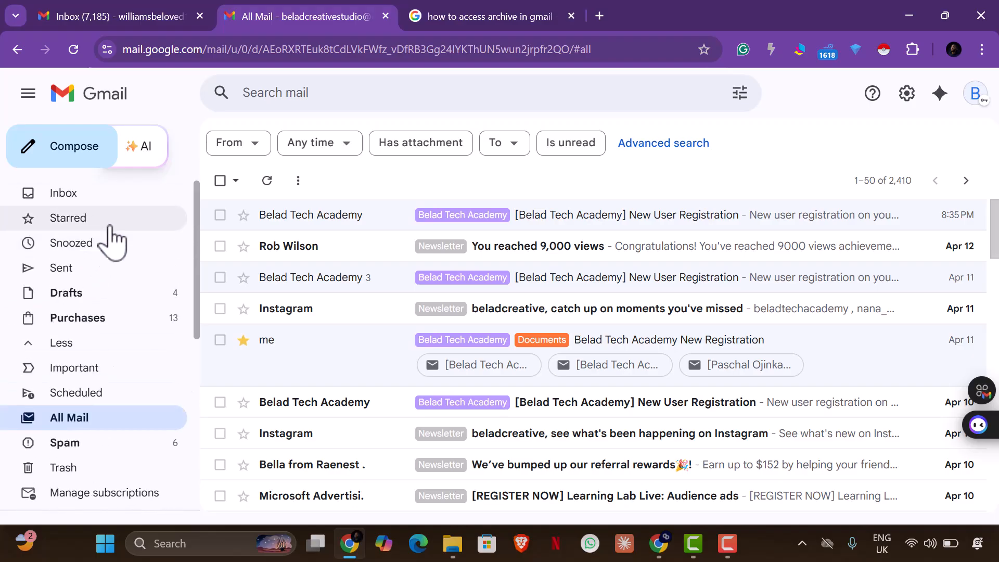
pyautogui.click(89, 193)
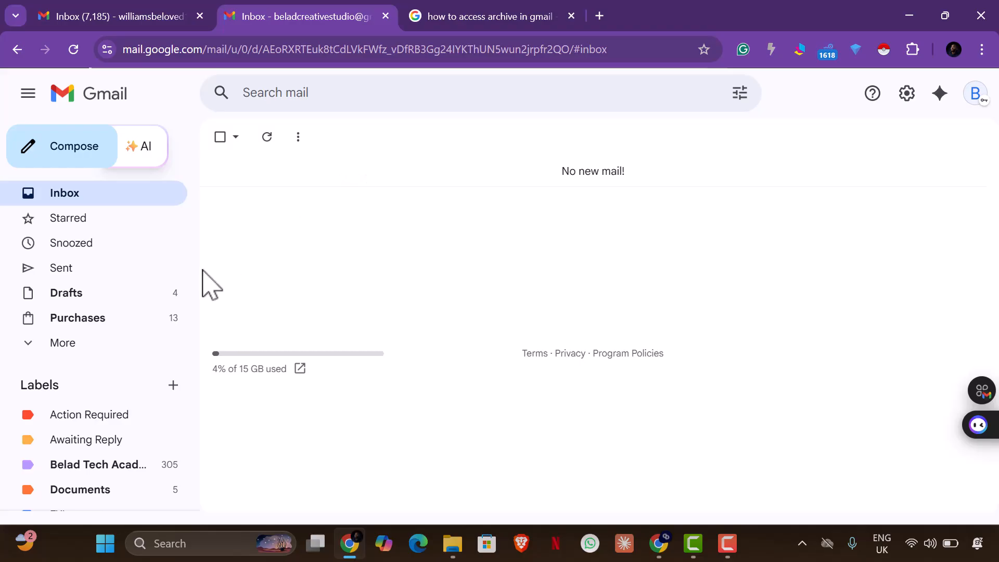
pyautogui.scroll(-3, 134, 455)
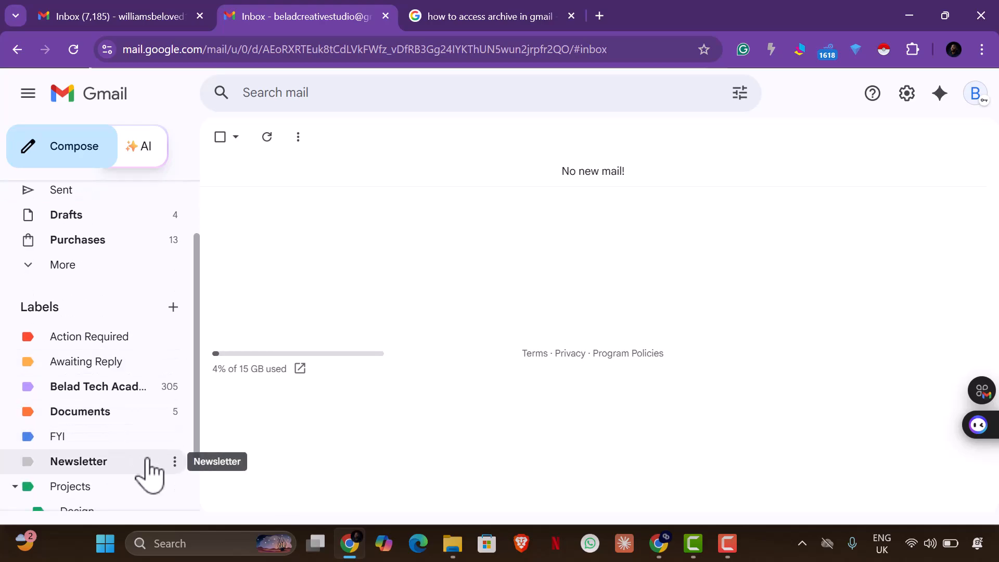
pyautogui.scroll(3, 130, 426)
pyautogui.click(84, 343)
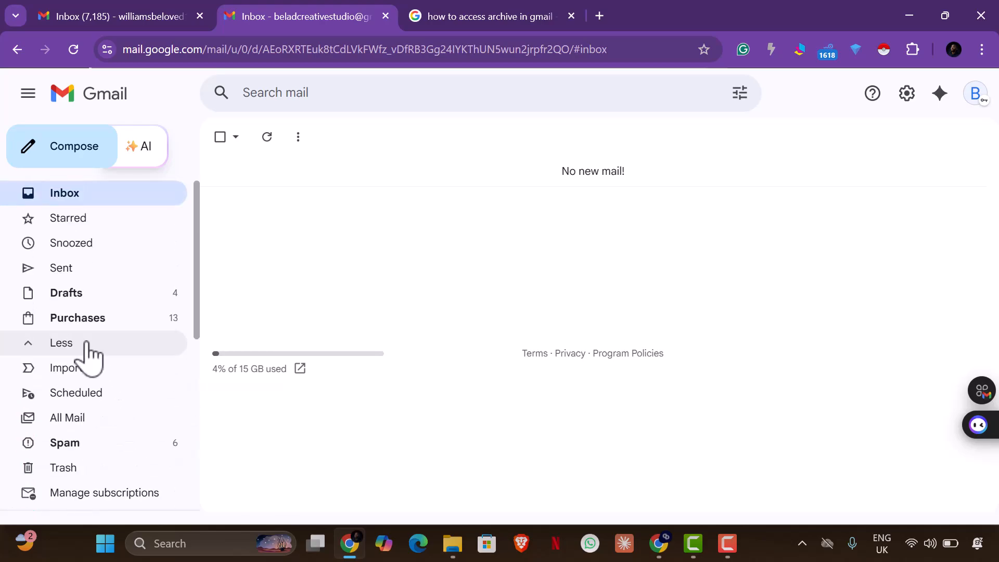
pyautogui.click(112, 430)
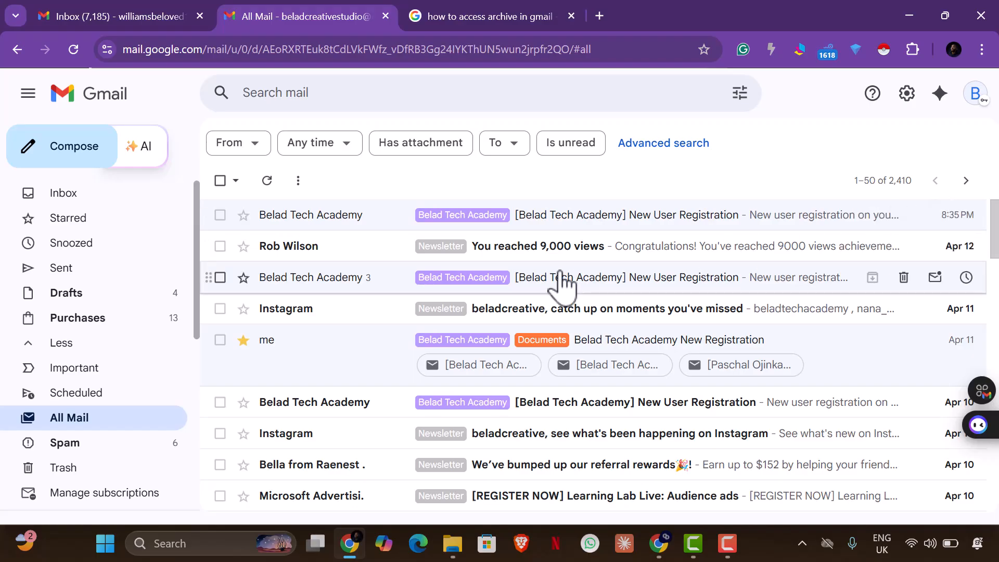
pyautogui.scroll(-20, 560, 281)
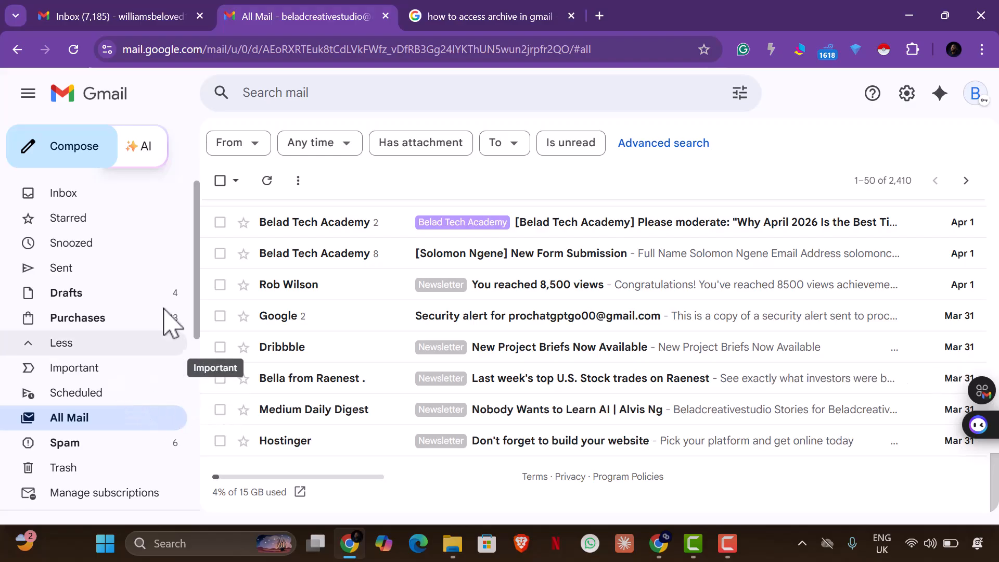
pyautogui.click(110, 195)
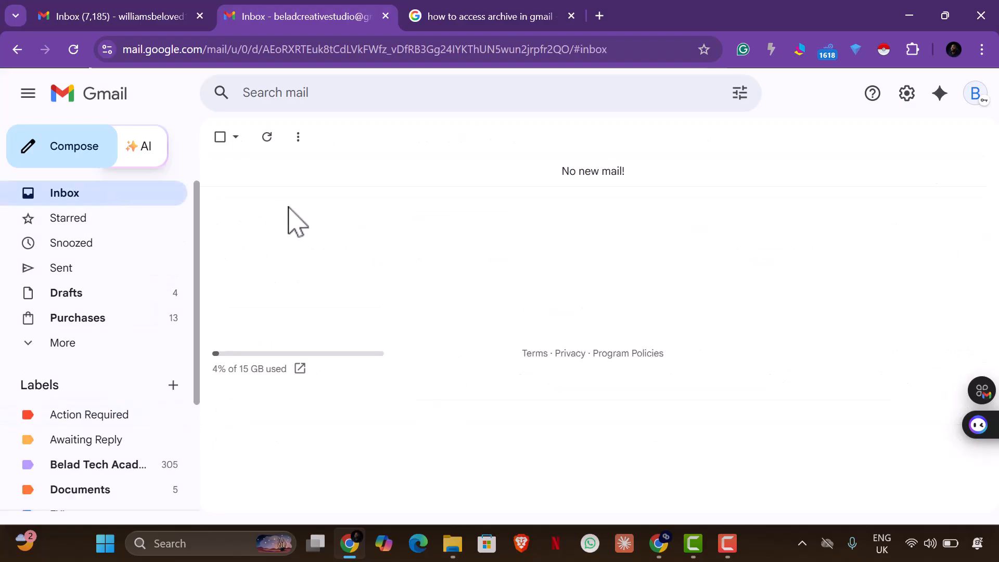